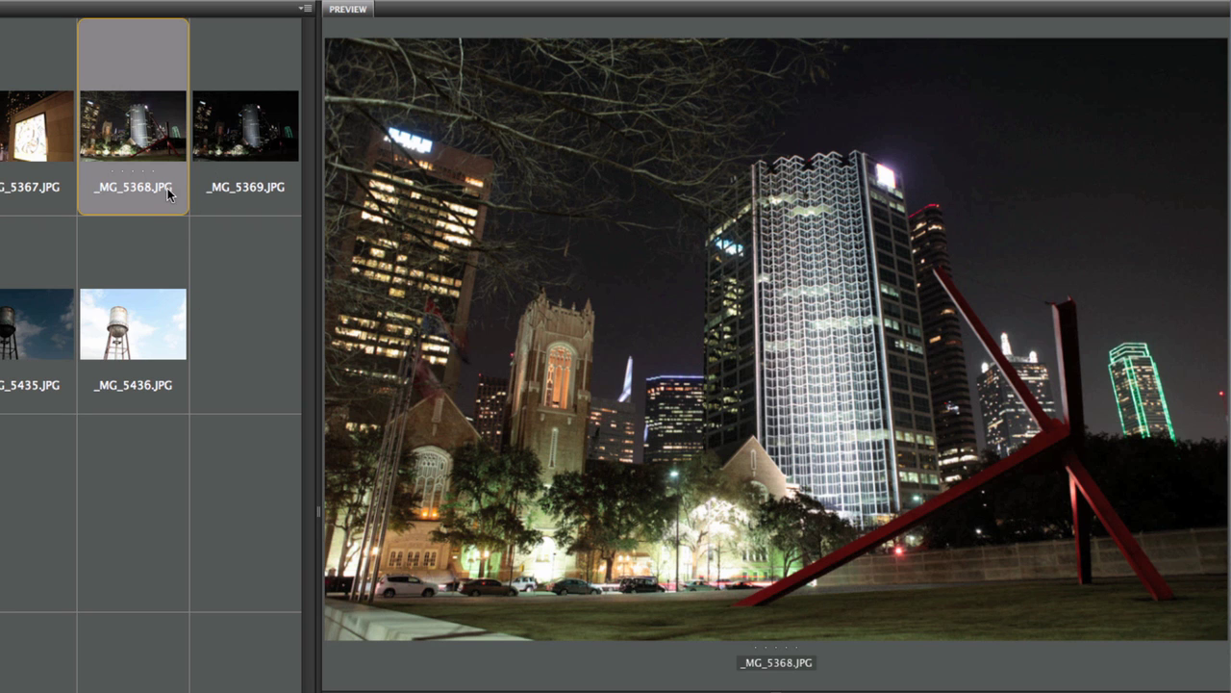
# Compare the previews of the night skyline exposures _MG_5368.JPG, _MG_5369.JPG and _MG_5370.JPG
pyautogui.click(255, 158)
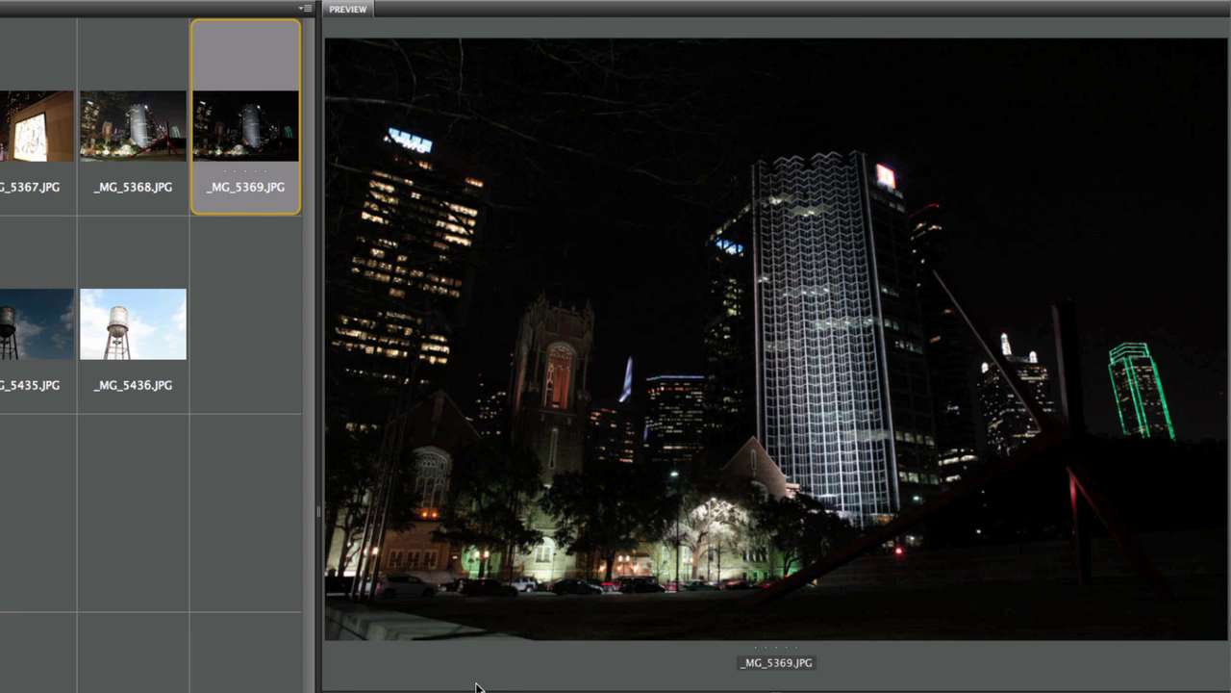
pyautogui.press('Right')
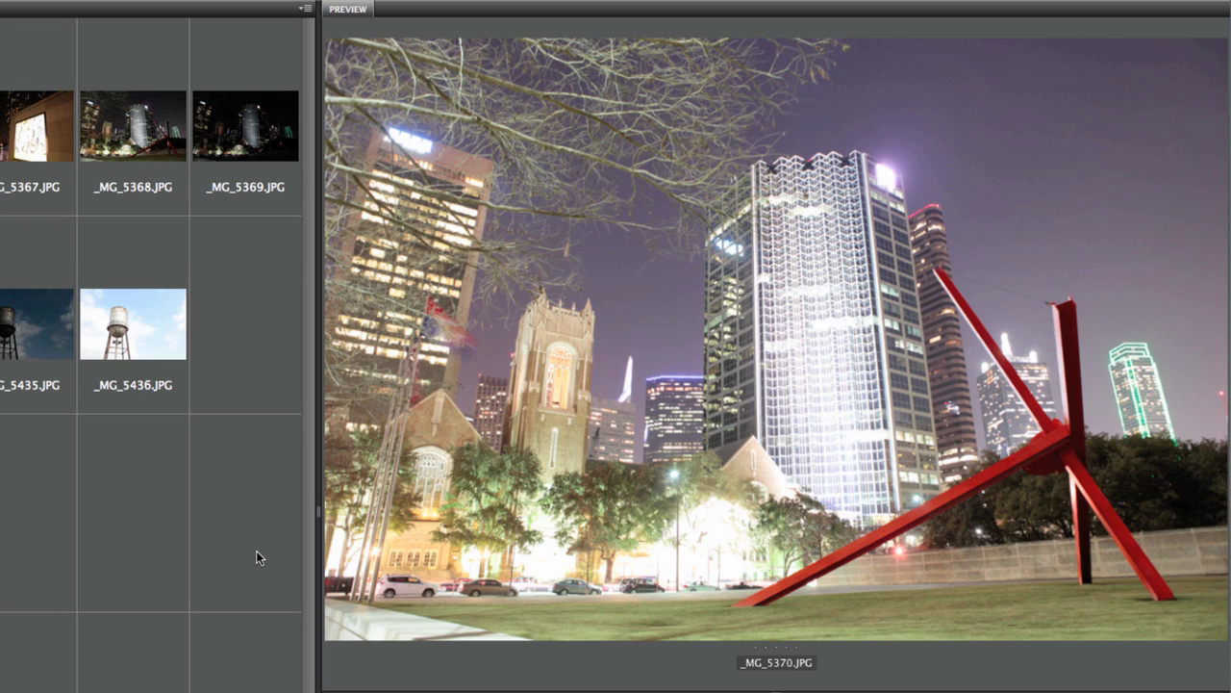
pyautogui.press('Left')
pyautogui.press('Left')
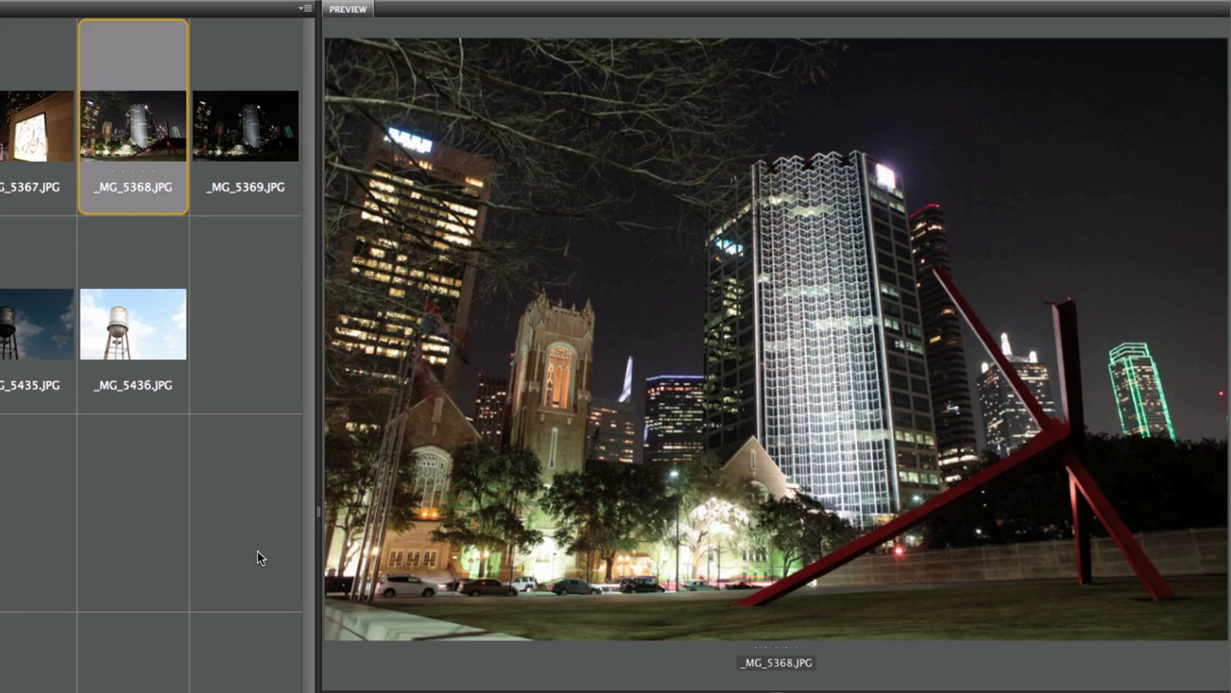
pyautogui.press('Right')
pyautogui.press('Right')
pyautogui.press('Left')
pyautogui.press('Left')
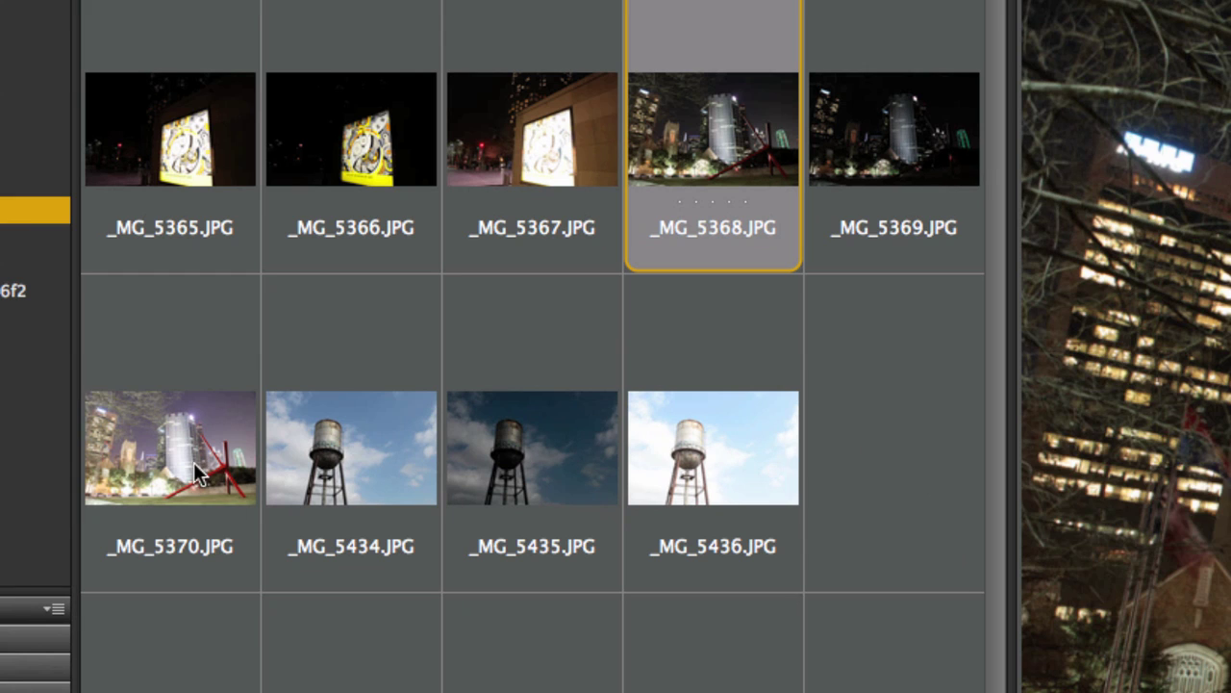
# Select the exposures _MG_5368.JPG through _MG_5370.JPG and open them in Photoshop's Merge to HDR Pro
pyautogui.keyDown('shift'); pyautogui.click(198, 473); pyautogui.keyUp('shift')
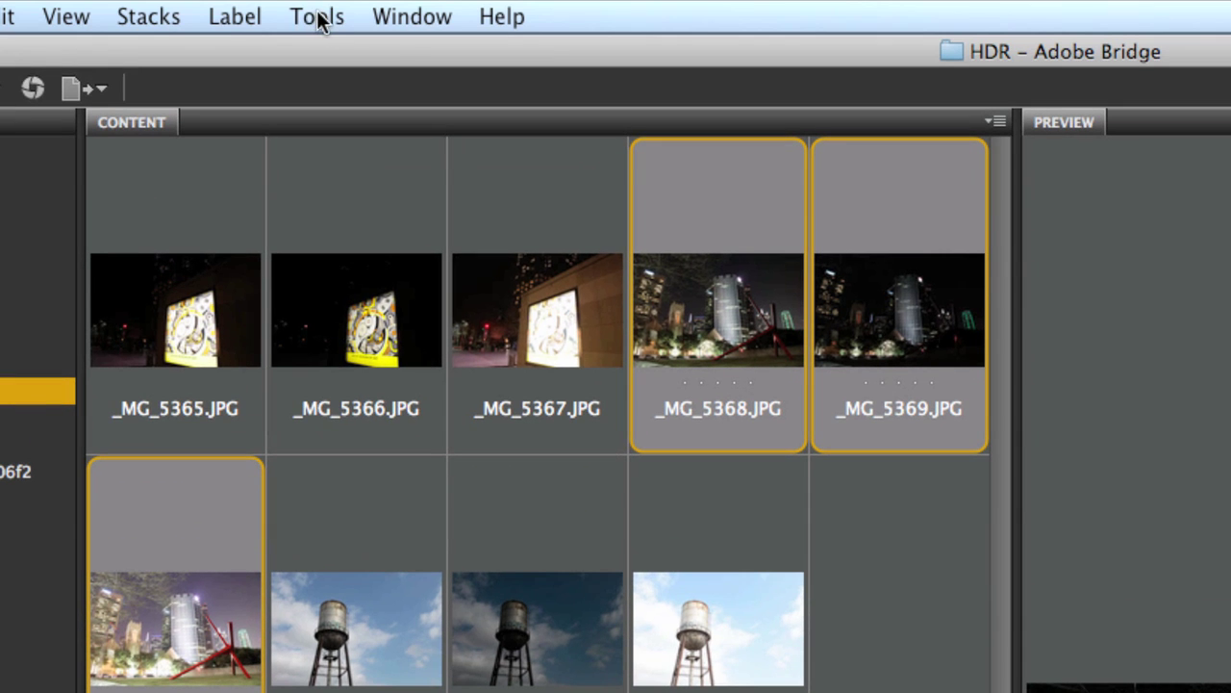
pyautogui.click(329, 20)
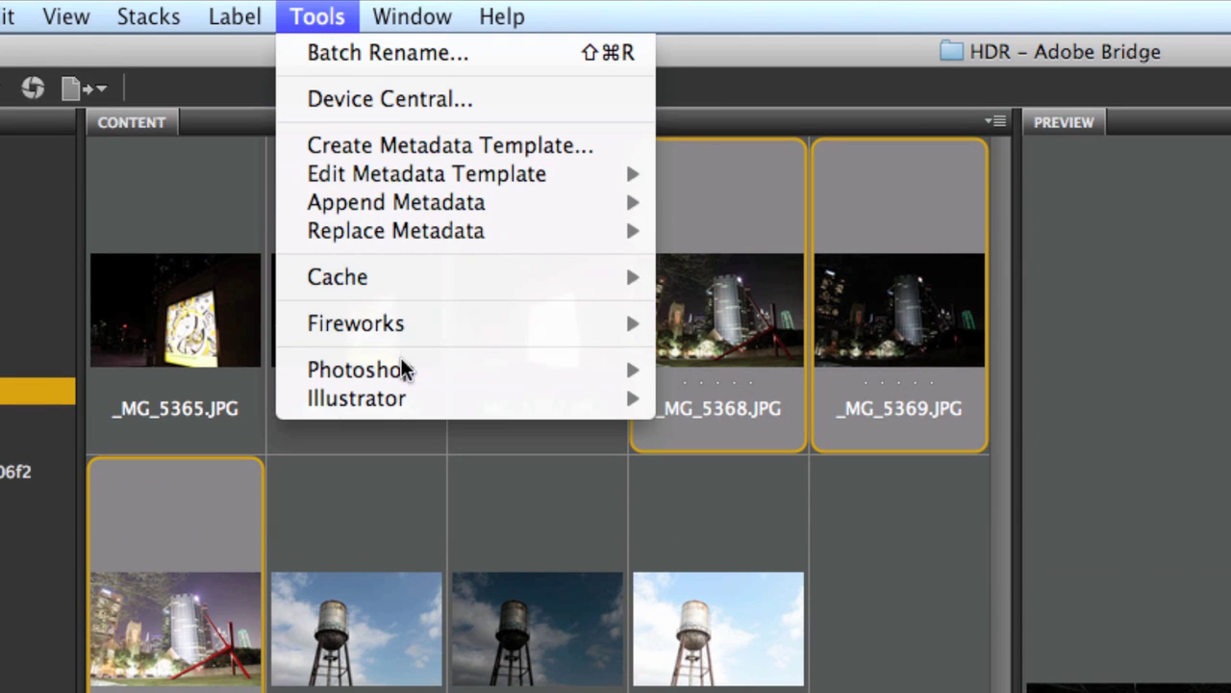
pyautogui.moveTo(405, 371)
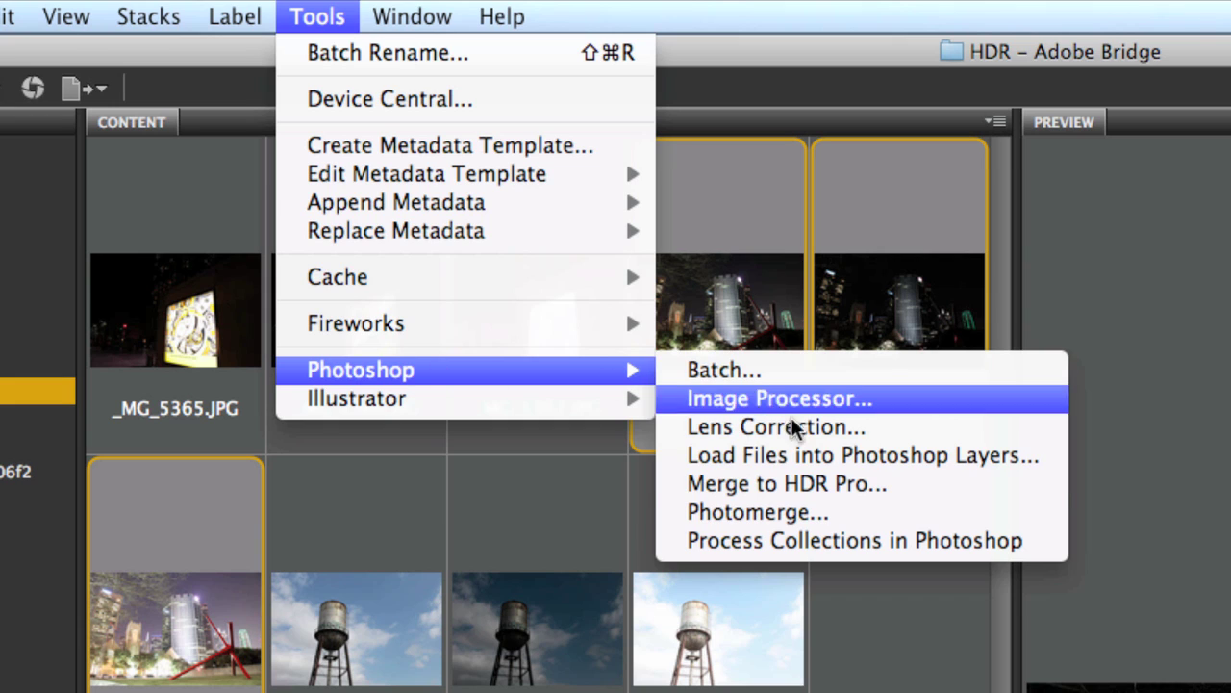
pyautogui.click(922, 483)
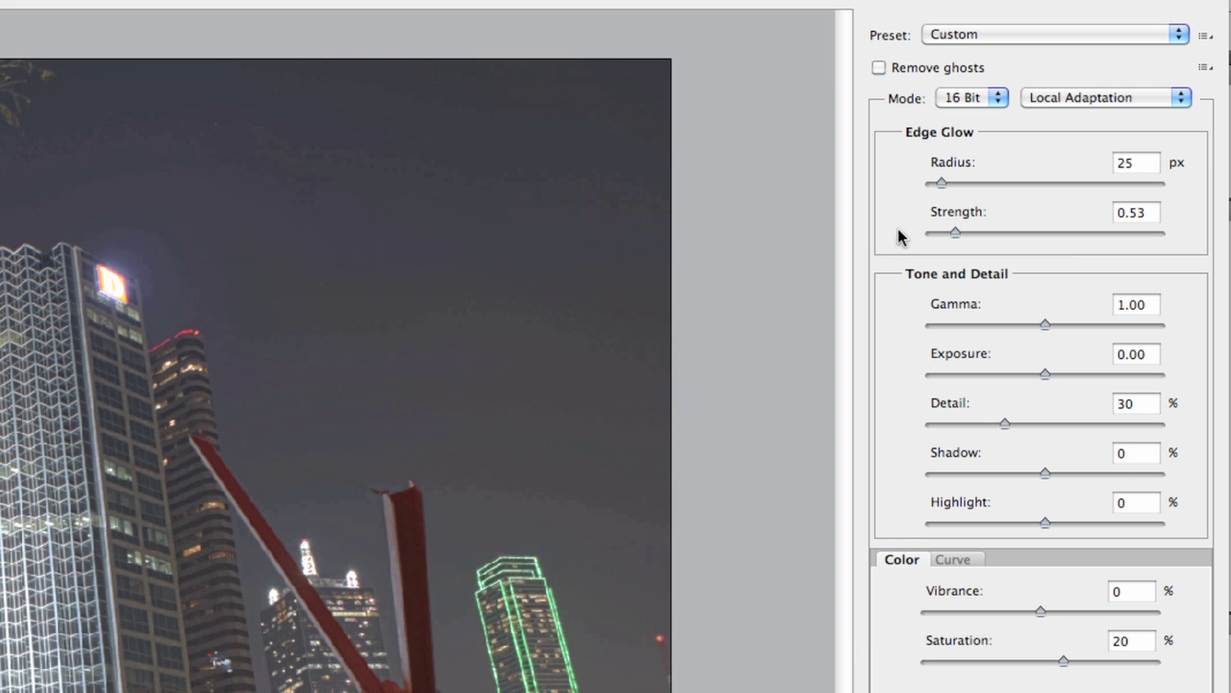
# Keep the Custom preset and set the Edge Glow strength to 0.47
pyautogui.click(1041, 37)
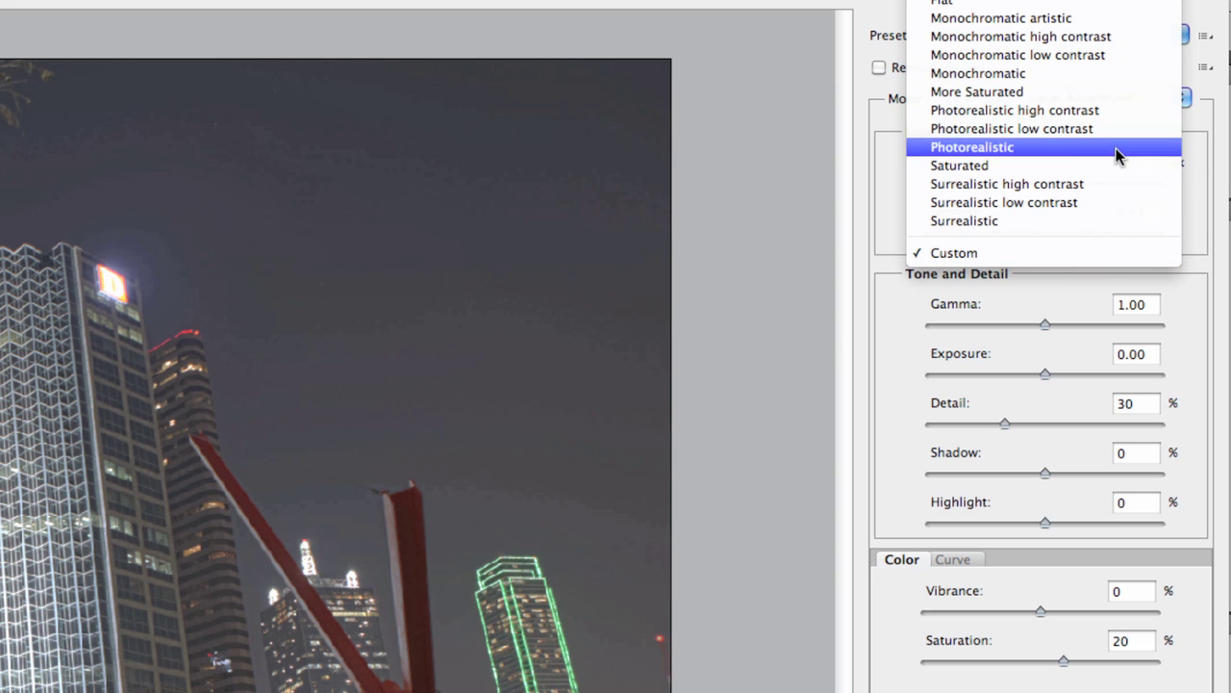
pyautogui.click(1106, 278)
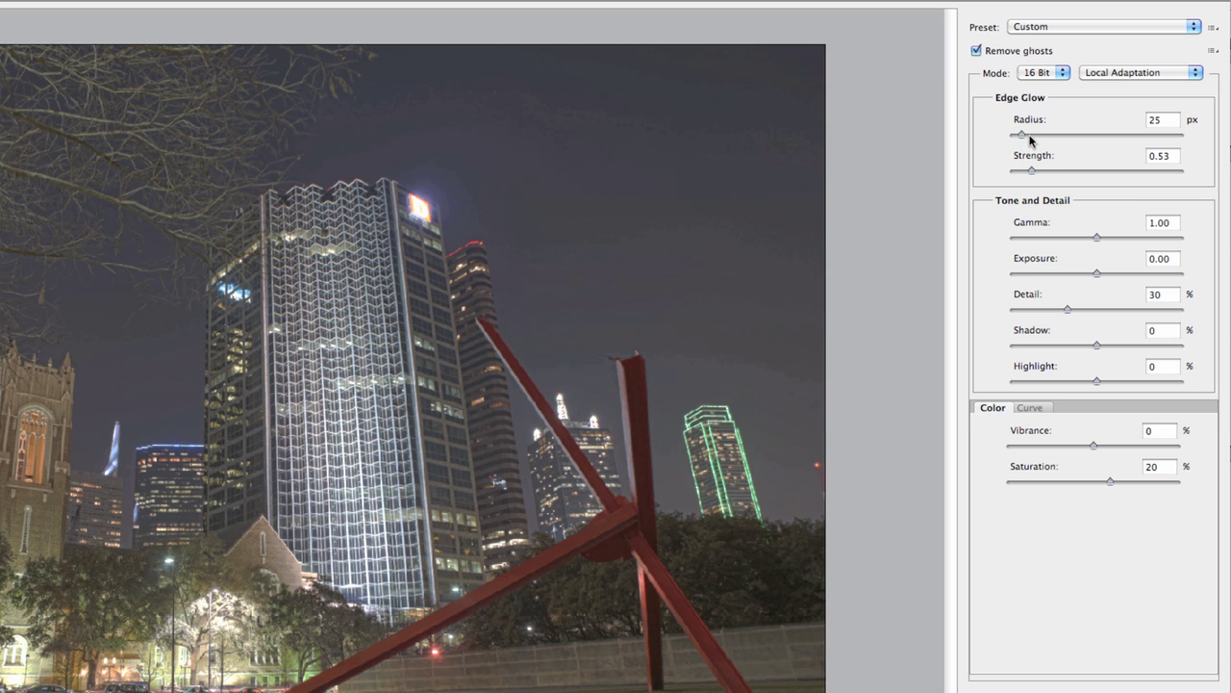
pyautogui.click(1130, 171)
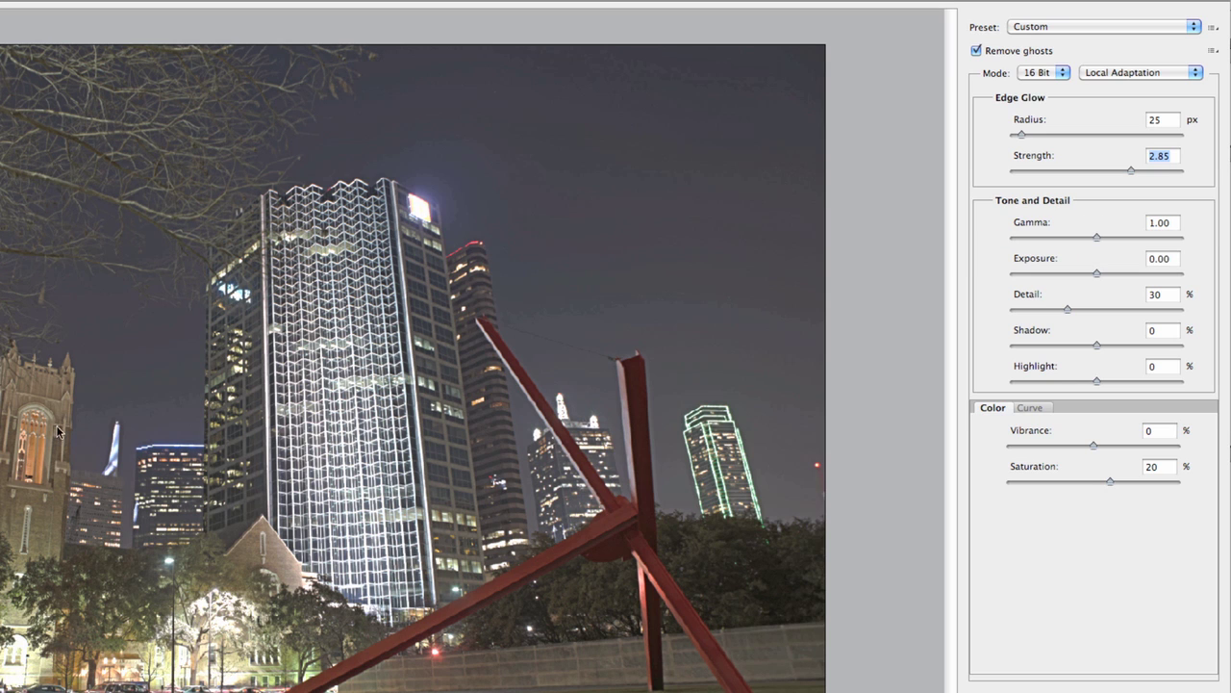
pyautogui.click(1028, 171)
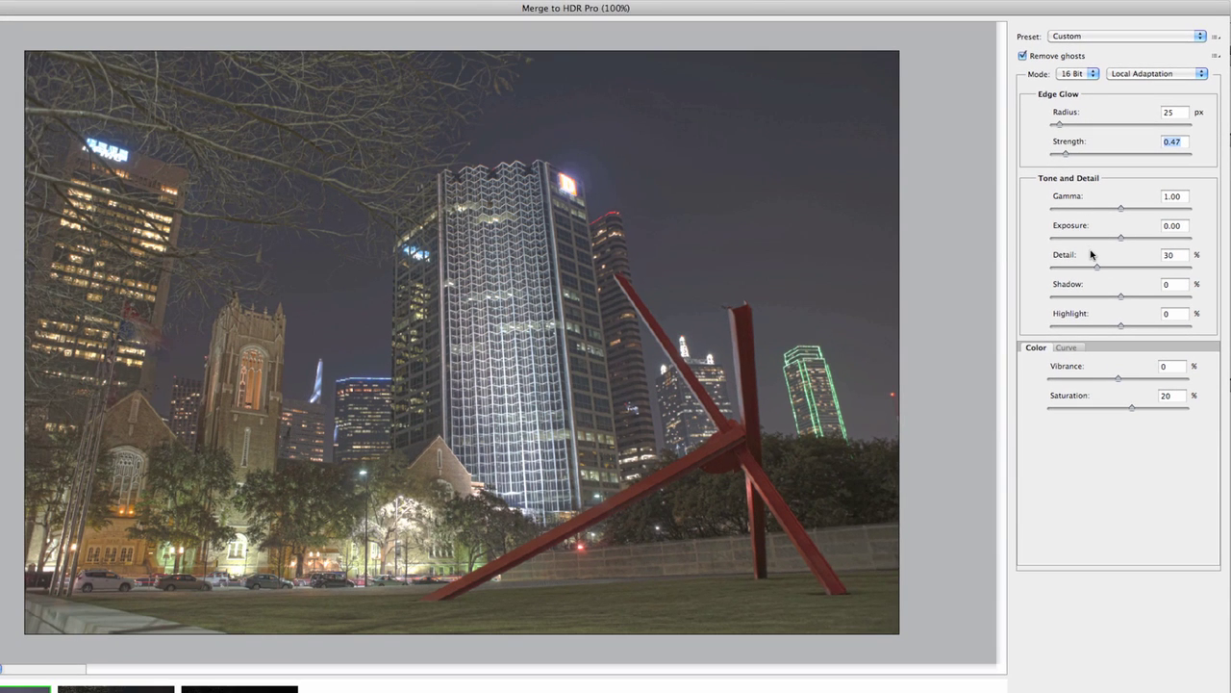
# Try several gamma values, including 2.03 and 9.99, and settle on a gamma of 1.60
pyautogui.press('Tab')
pyautogui.write('2.03')
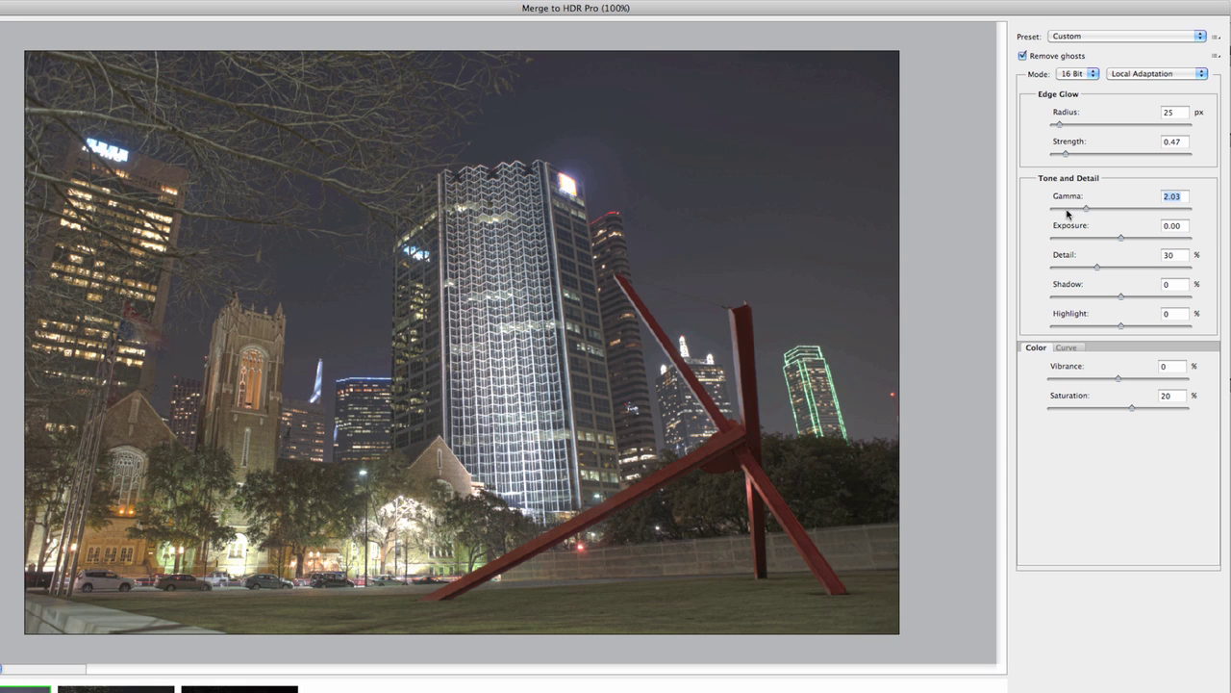
pyautogui.moveTo(1065, 213); pyautogui.dragTo(1051, 212)
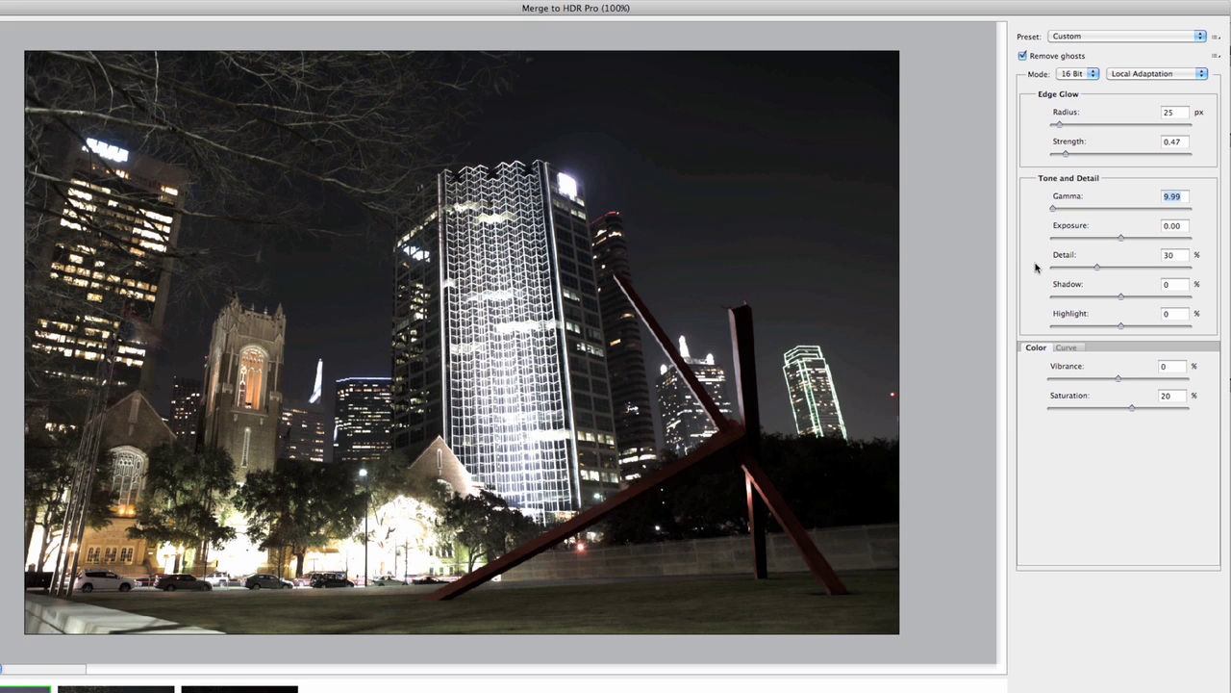
pyautogui.click(1108, 208)
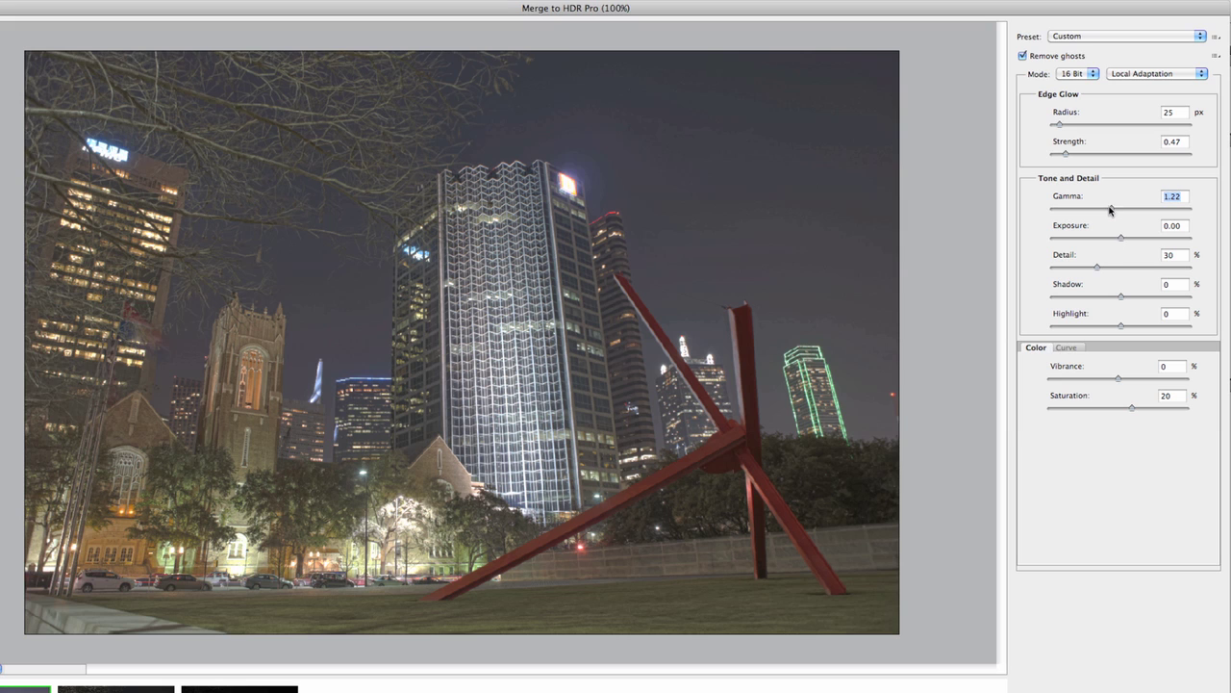
pyautogui.moveTo(1112, 210); pyautogui.dragTo(1107, 212)
pyautogui.moveTo(1099, 213); pyautogui.dragTo(1096, 208)
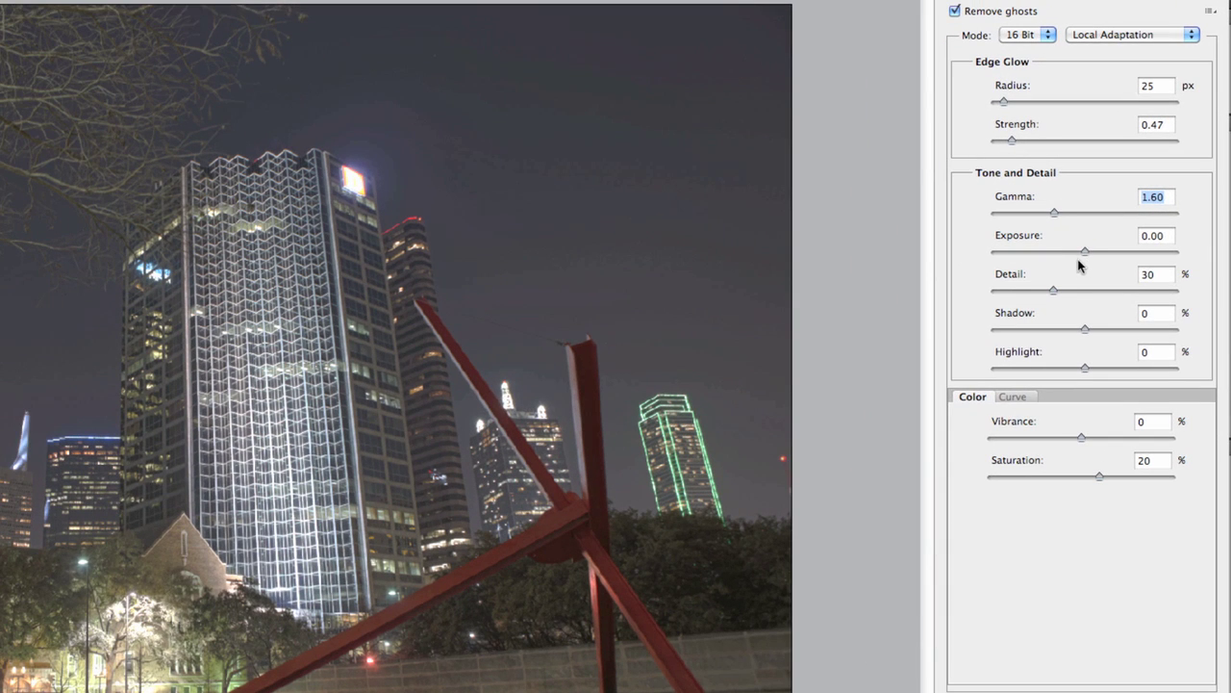
# Try the exposure at -2.95 and 1.70 and reset it to 0
pyautogui.moveTo(1084, 253); pyautogui.dragTo(1031, 252)
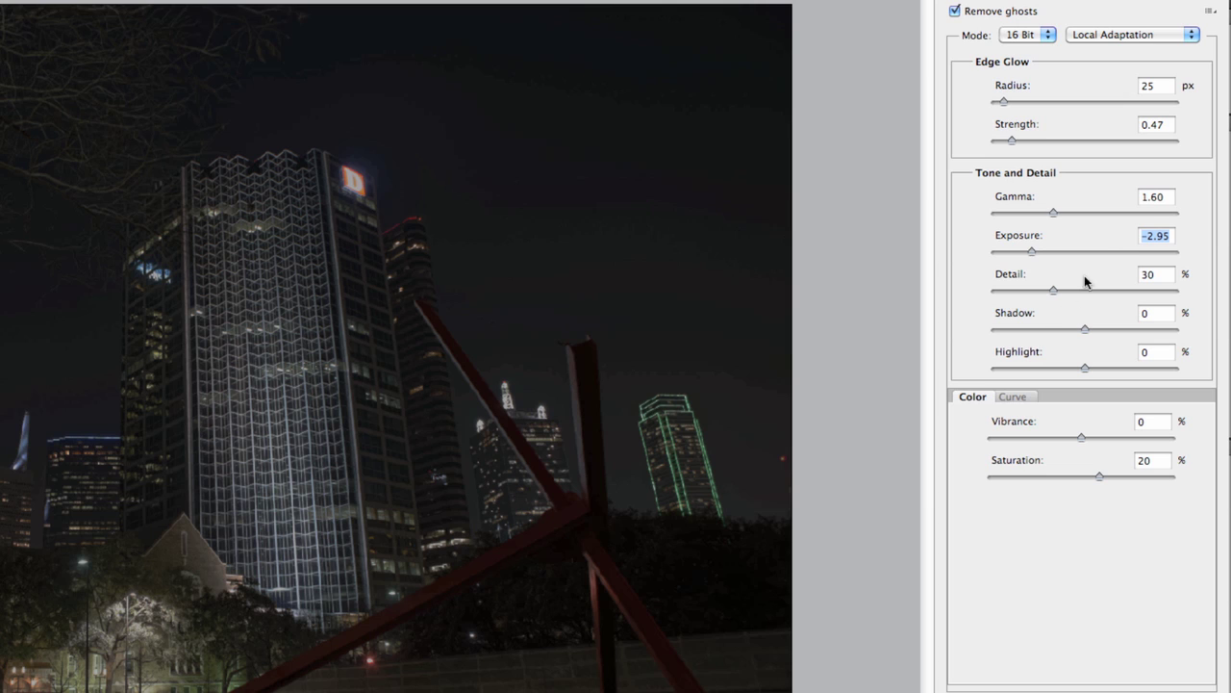
pyautogui.click(1114, 251)
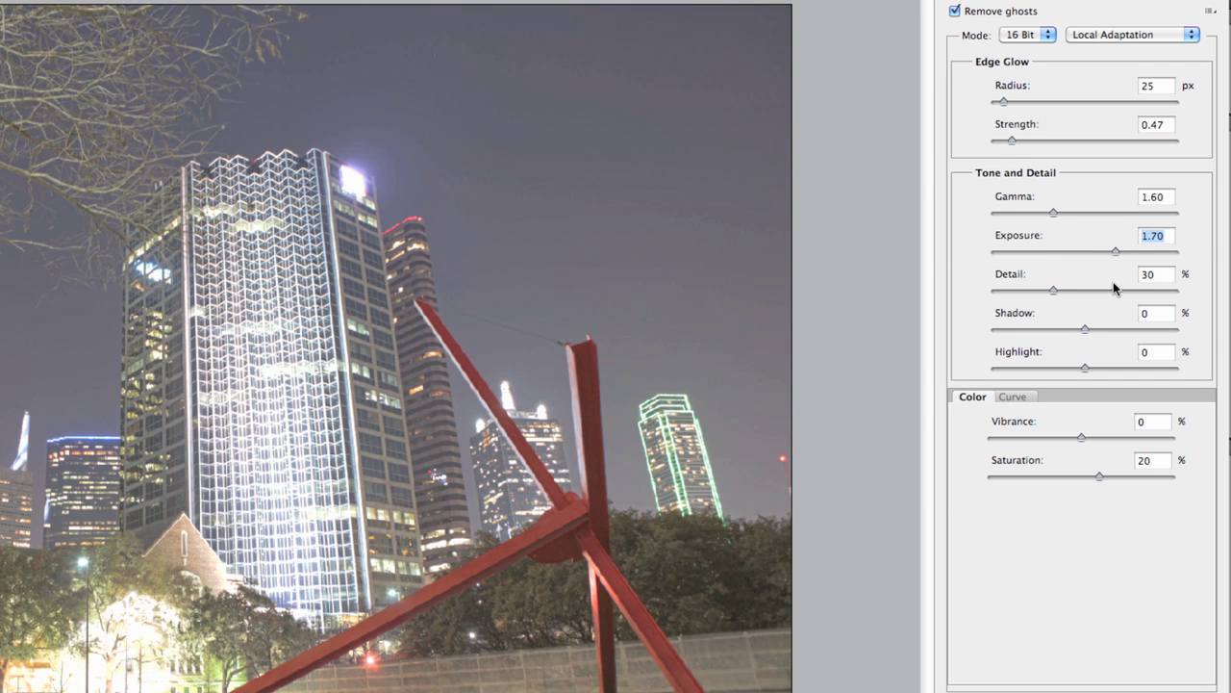
pyautogui.write('0')
pyautogui.press('Tab')
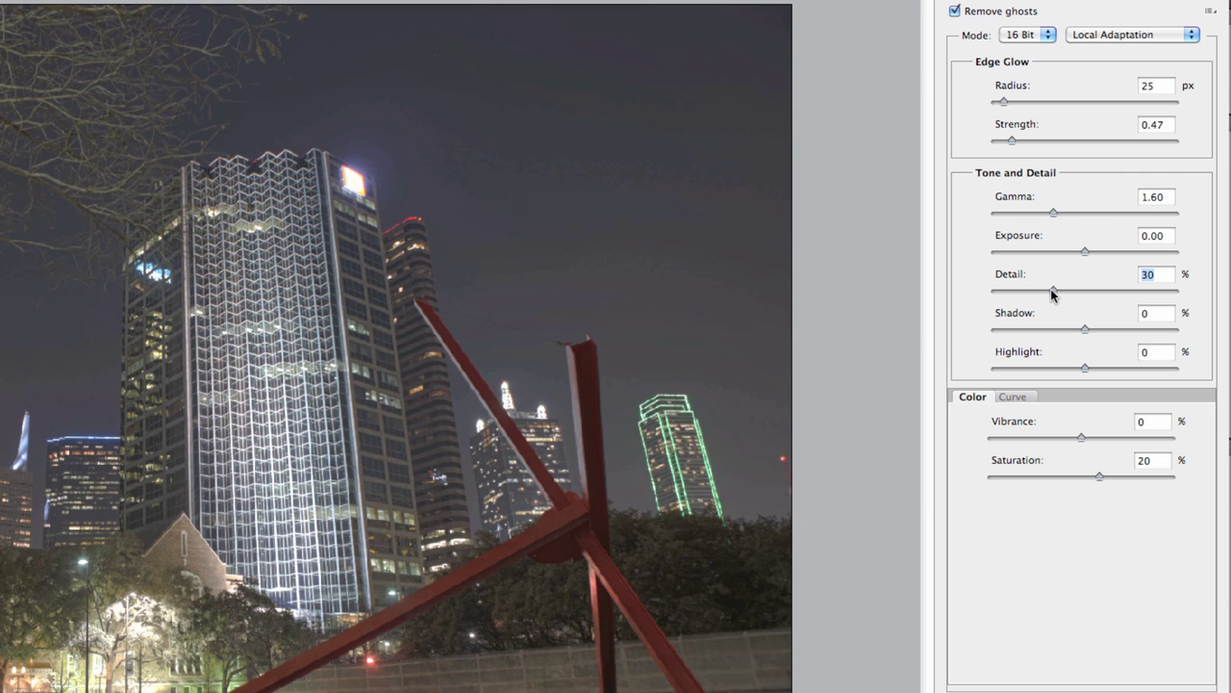
# Test the detail amount at high and negative values and settle on 26 %
pyautogui.moveTo(1052, 292); pyautogui.dragTo(1109, 297)
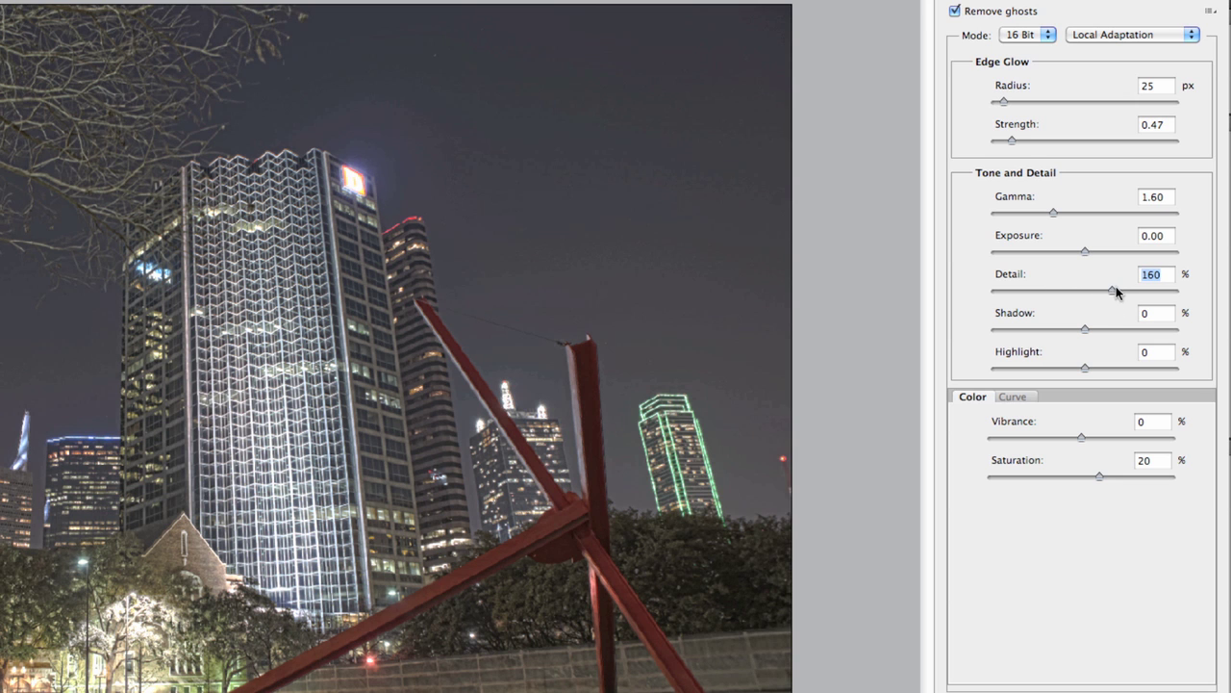
pyautogui.click(1140, 293)
pyautogui.click(1169, 293)
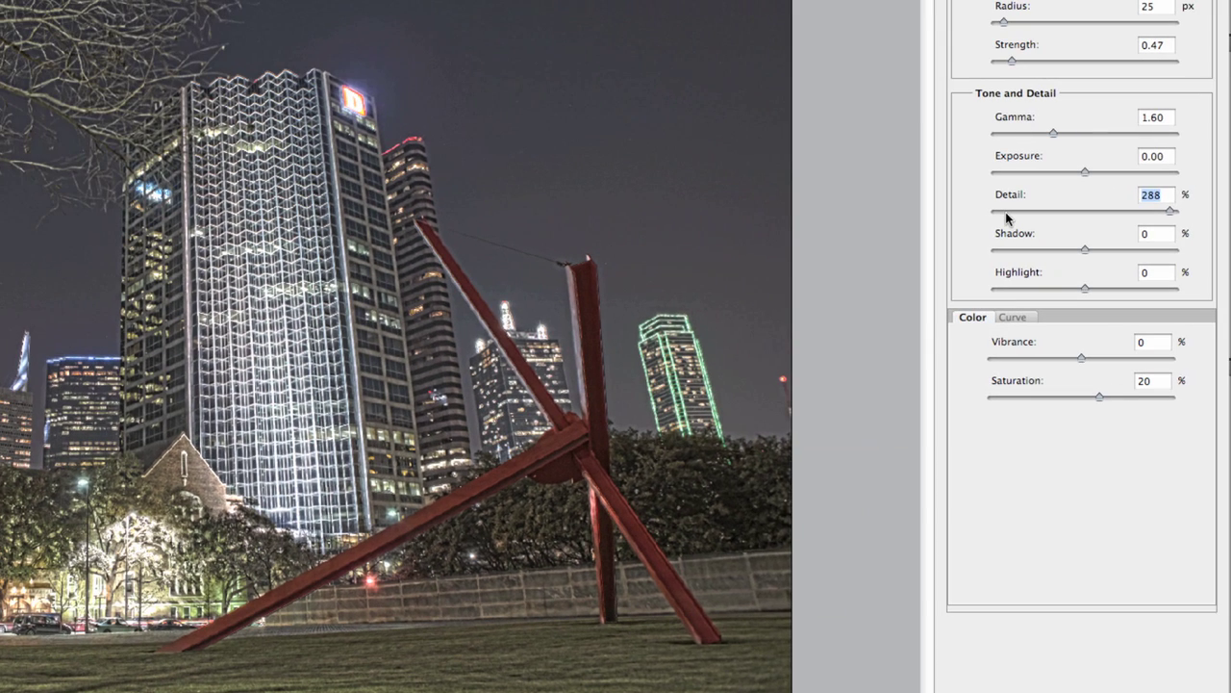
pyautogui.click(1005, 210)
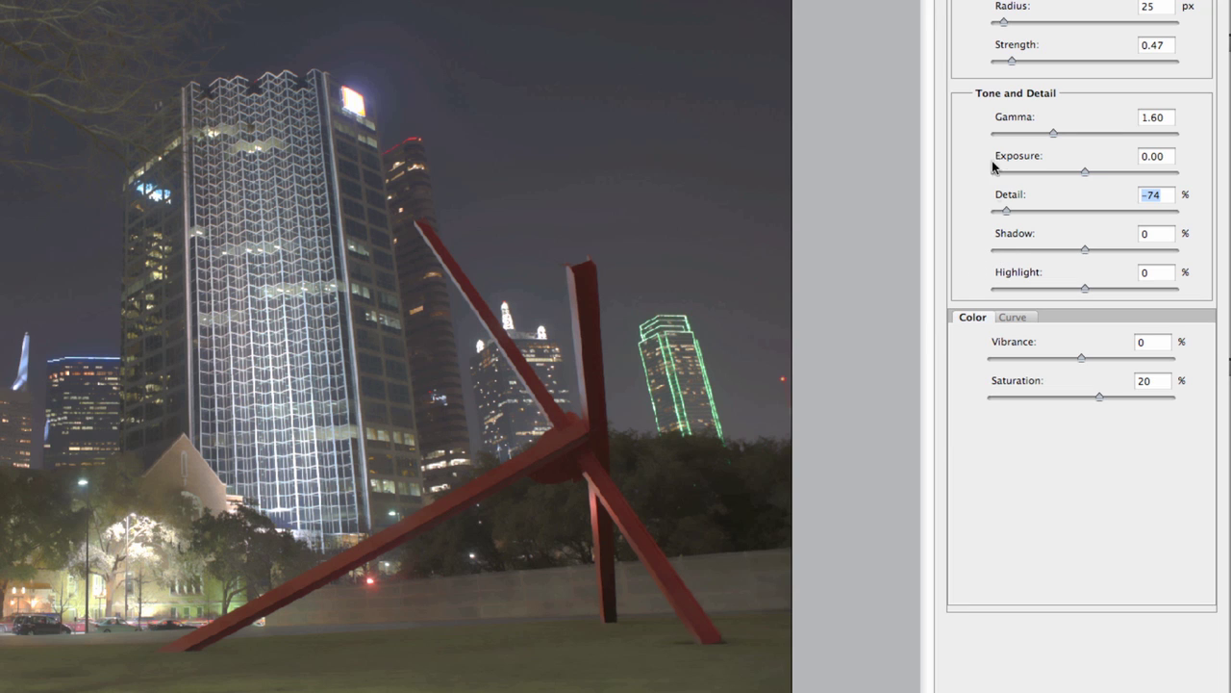
pyautogui.click(1061, 210)
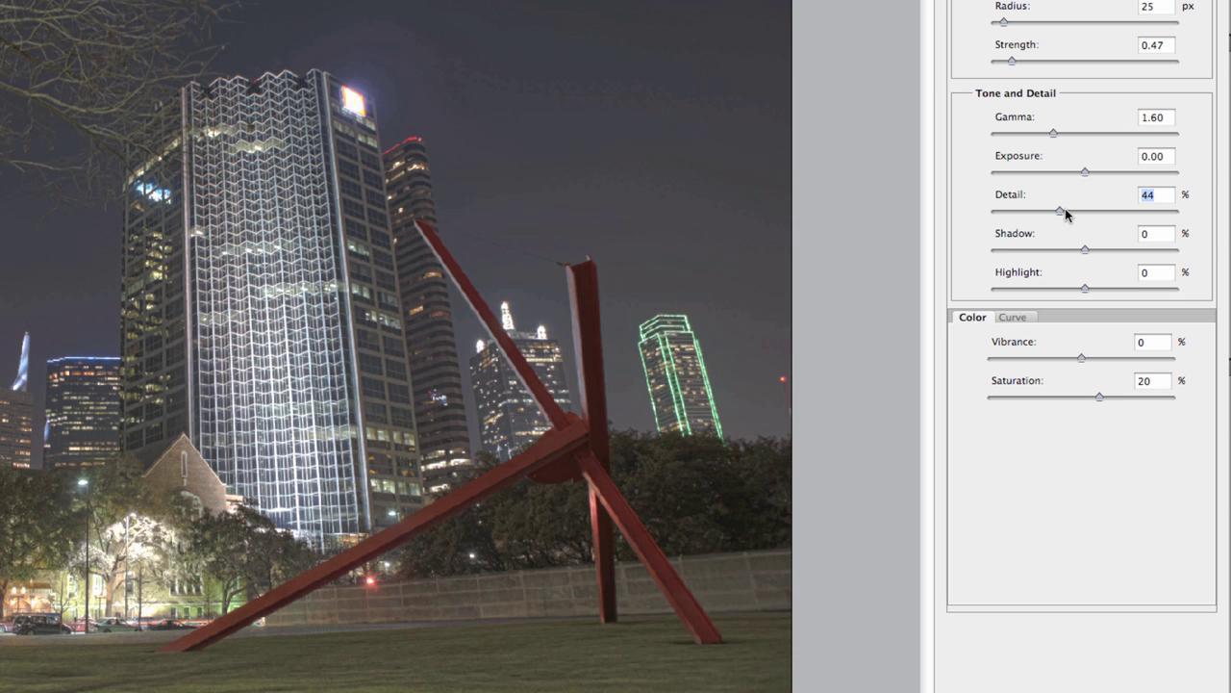
pyautogui.click(1074, 211)
pyautogui.click(1046, 211)
pyautogui.moveTo(1047, 213); pyautogui.dragTo(1050, 214)
# Test the shadow amount at 46 % and set it to -63 %
pyautogui.click(1127, 250)
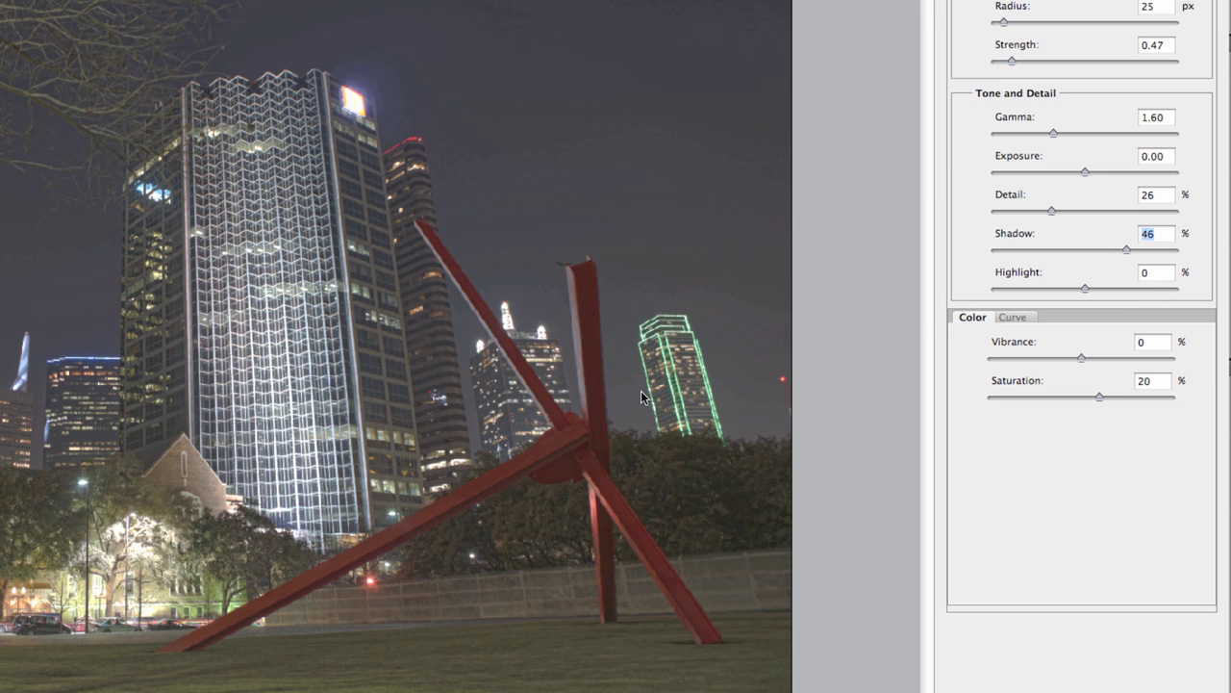
pyautogui.click(1027, 251)
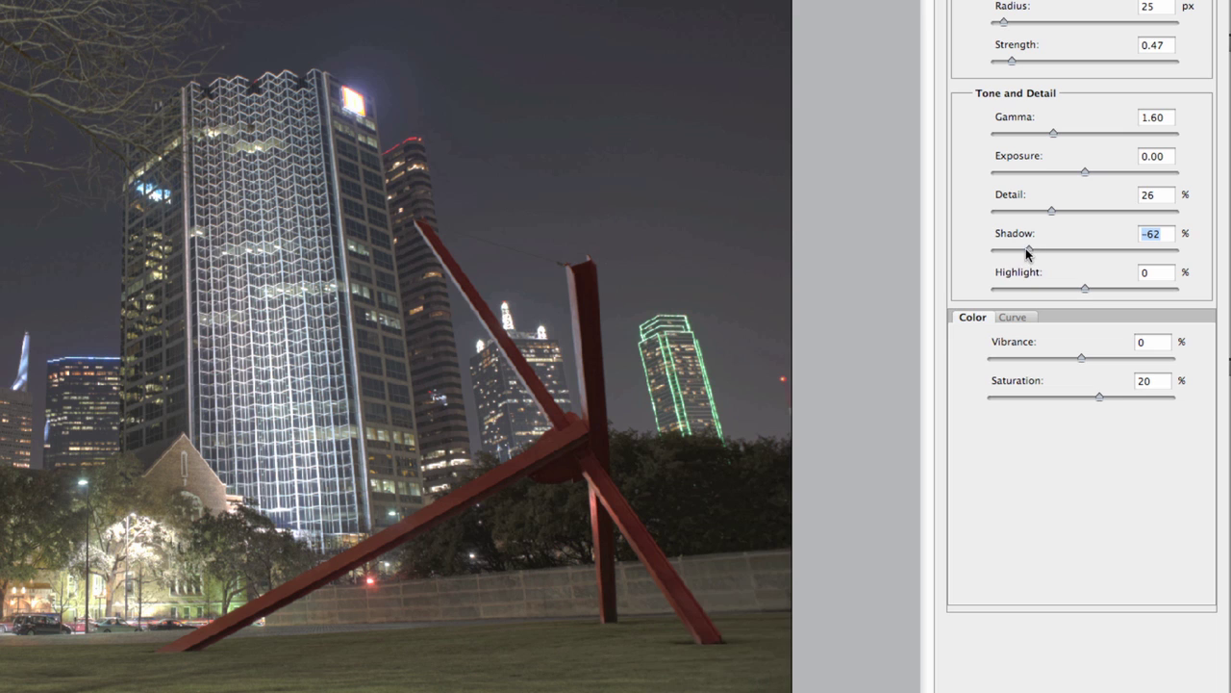
pyautogui.click(1028, 252)
# Try the highlight amount at 54 %, -51 % and -8 % and reset it to 0 %
pyautogui.click(1132, 289)
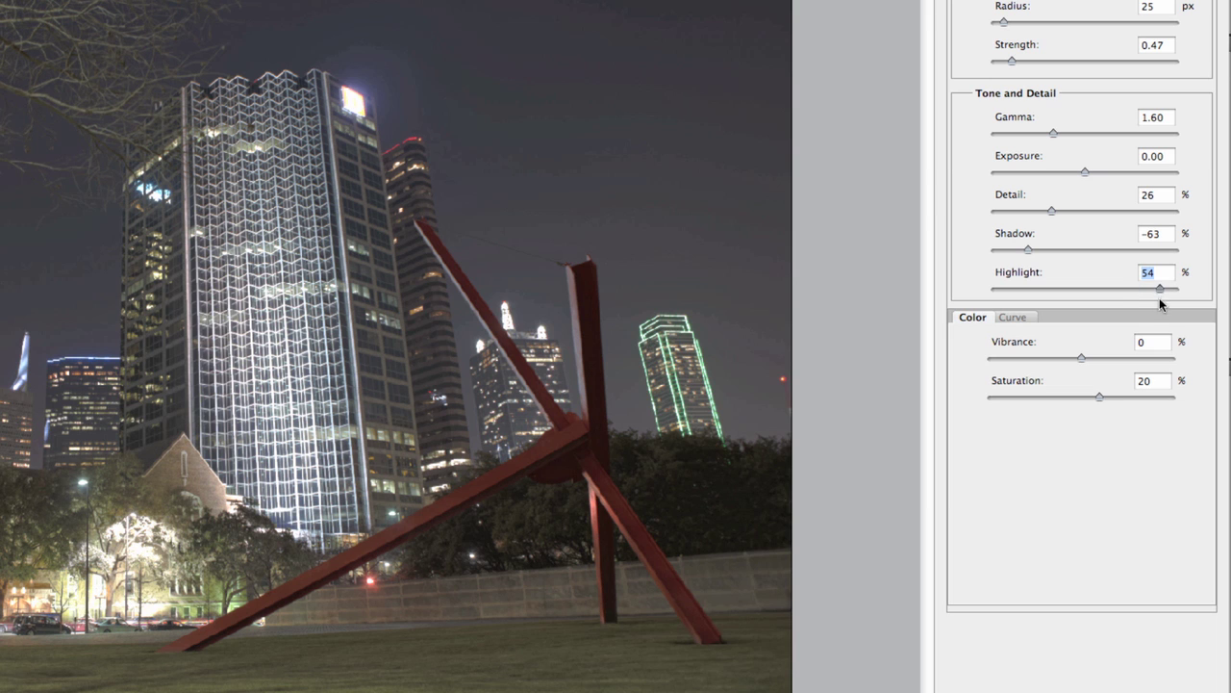
pyautogui.click(1038, 288)
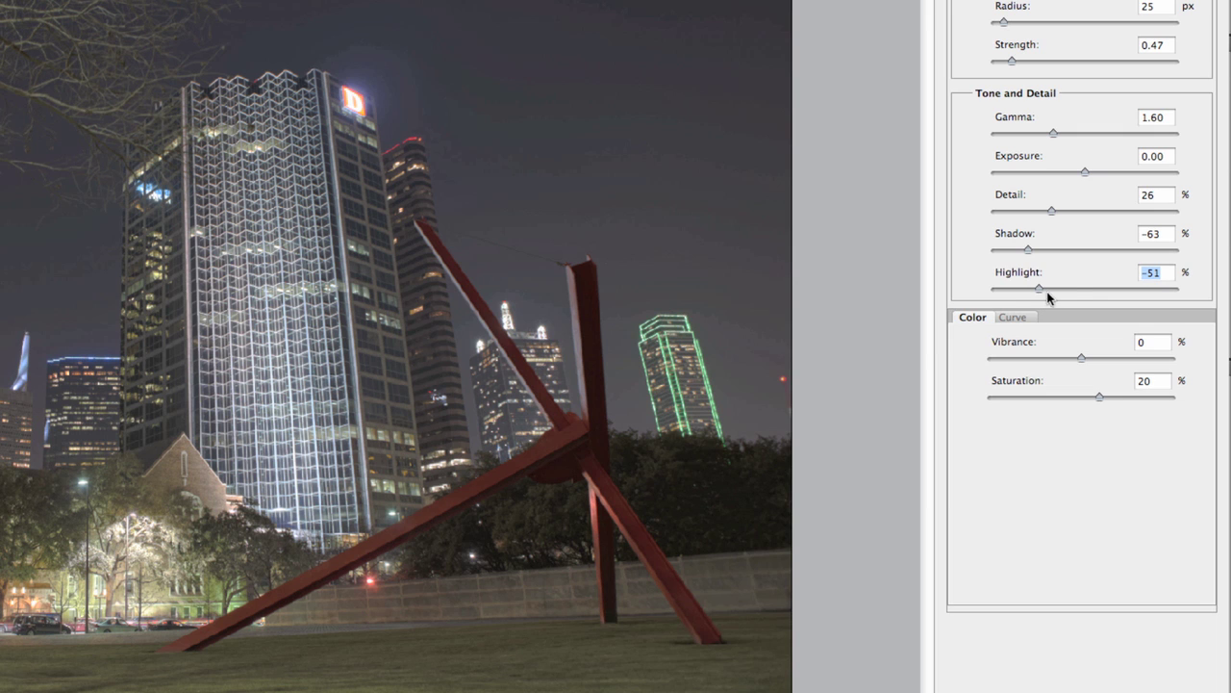
pyautogui.click(1079, 289)
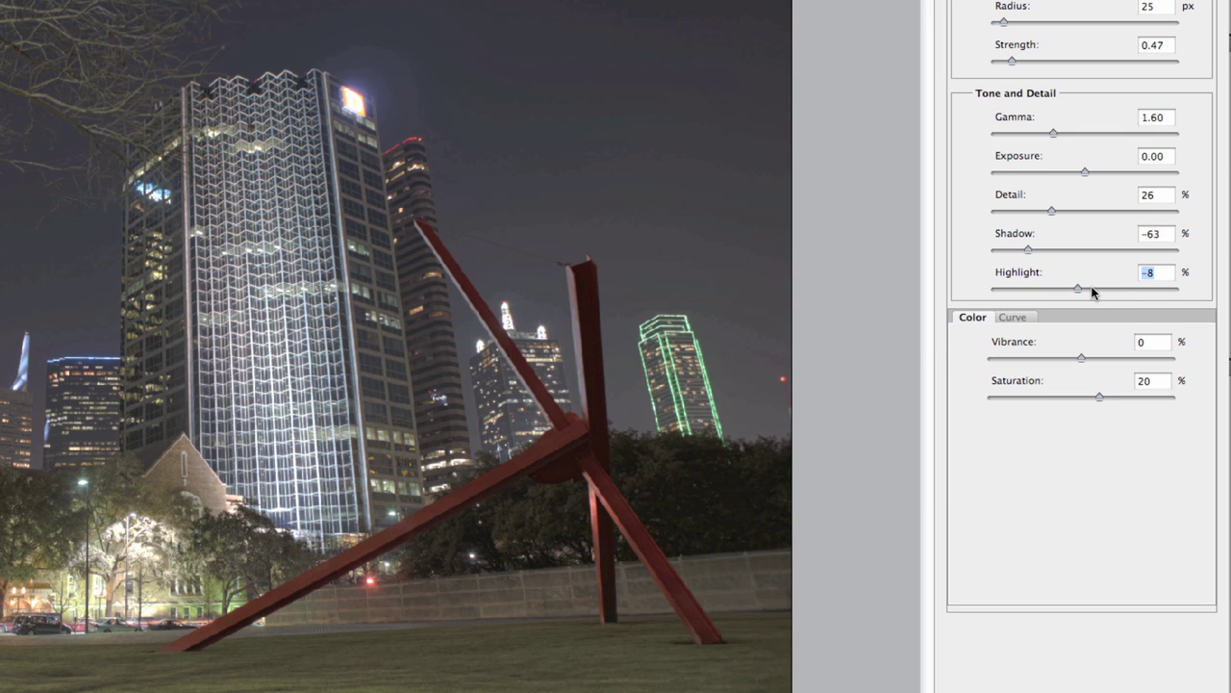
pyautogui.write('0')
pyautogui.press('Tab')
# Accept the HDR settings to create the merged 16-bit image and enlarge its document window
pyautogui.press('Return')
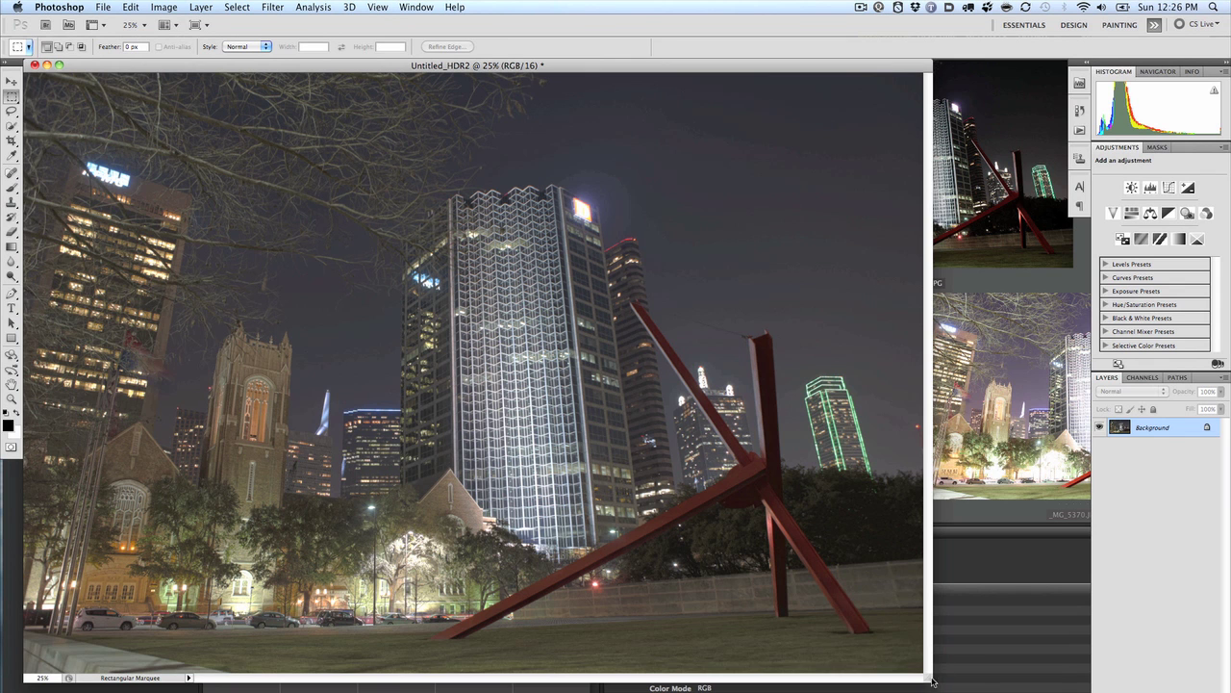
pyautogui.moveTo(929, 679); pyautogui.dragTo(1062, 692)
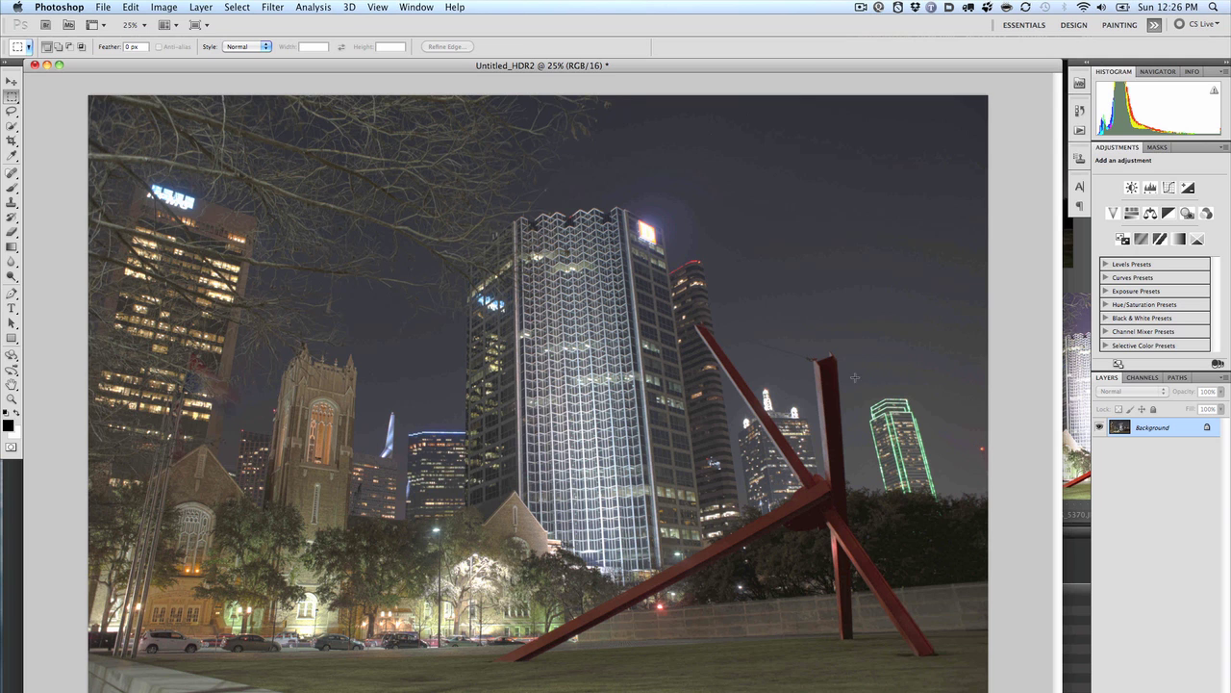
# Add a Curves adjustment layer with a highlight point at input 181, output 190 and a shadow point at input 70, output 64
pyautogui.click(1169, 187)
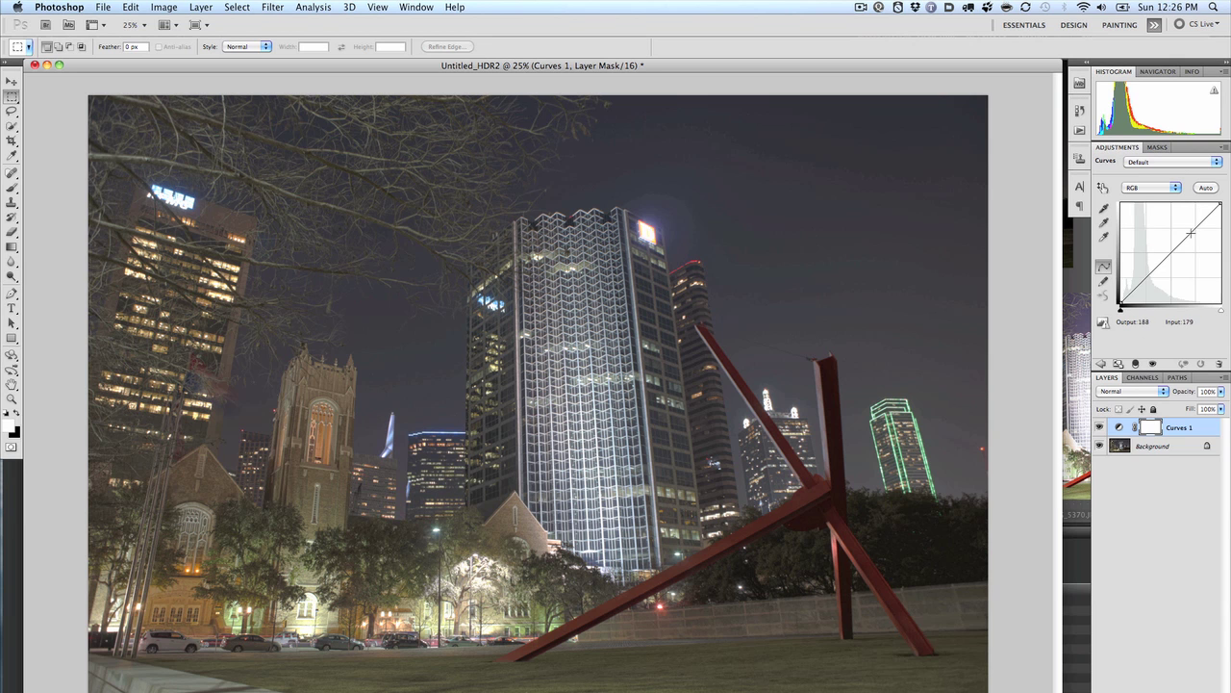
pyautogui.click(1192, 232)
pyautogui.moveTo(1191, 232); pyautogui.dragTo(1193, 228)
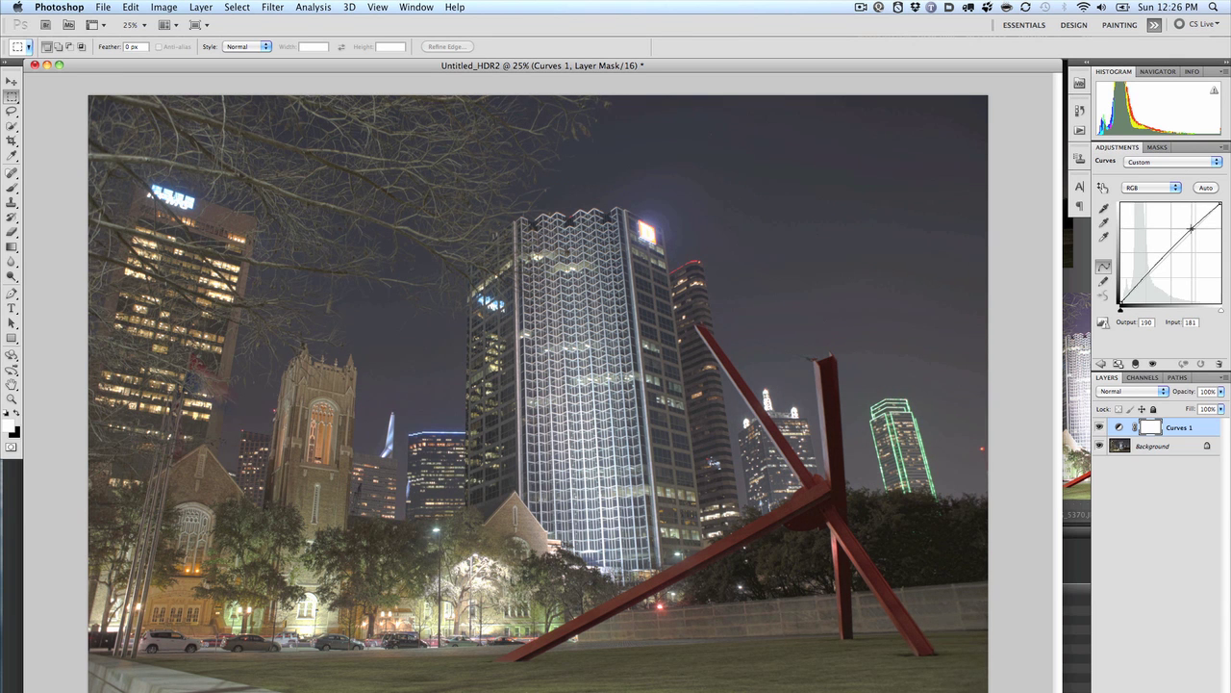
pyautogui.click(1145, 277)
pyautogui.moveTo(1146, 278); pyautogui.dragTo(1148, 277)
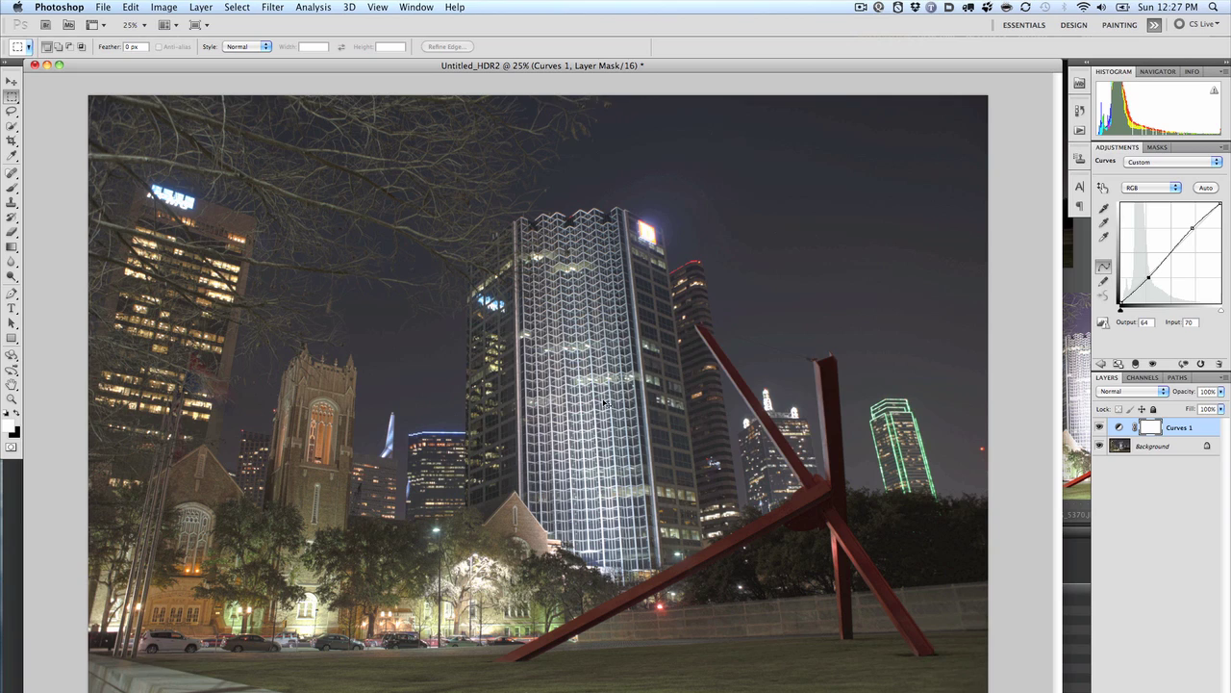
# Switch to Adobe Bridge, preview the original _MG_5368.JPG alone for comparison, and return to the merged image in Photoshop
pyautogui.press('super+Tab')
pyautogui.click(527, 380)
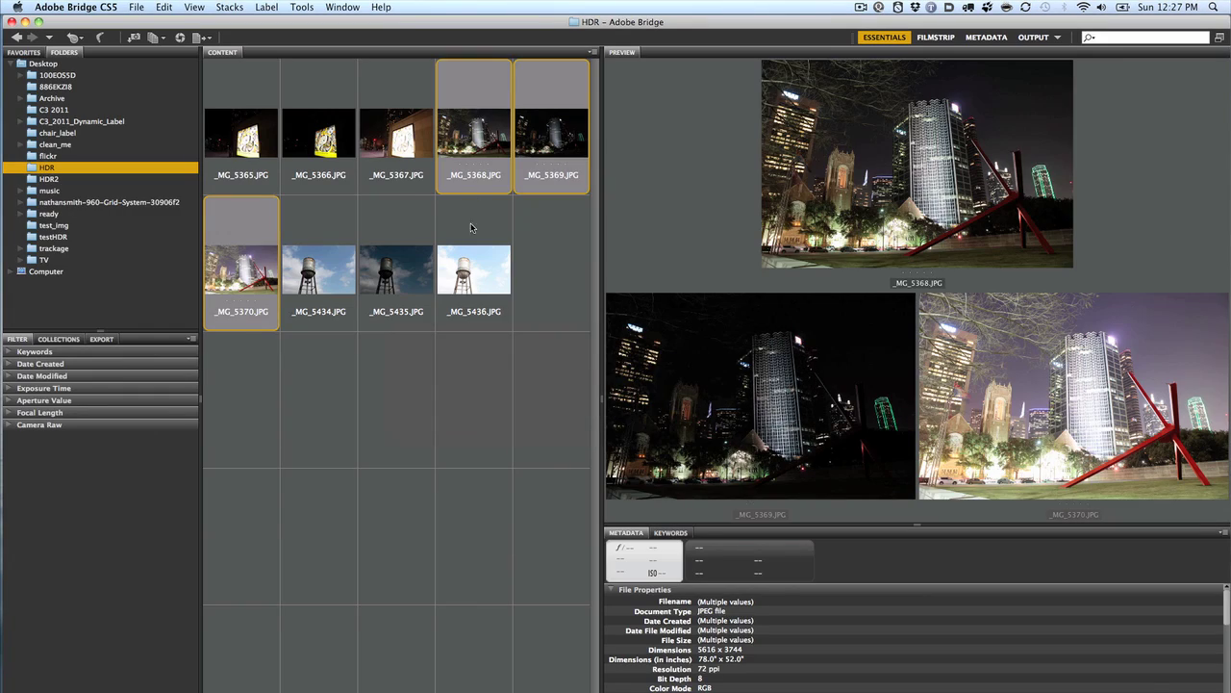
pyautogui.click(479, 231)
pyautogui.click(479, 144)
pyautogui.press('super+Tab')
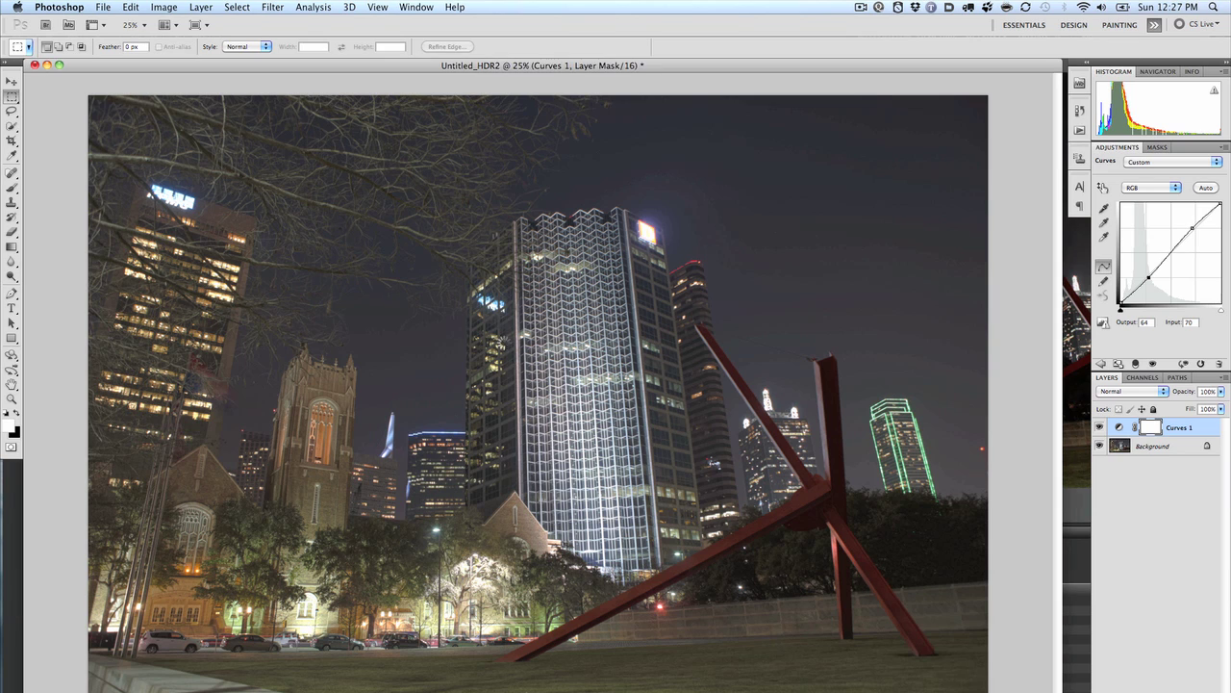
# Open the original _MG_5368.JPG in Photoshop with its embedded Adobe RGB (1998) profile and compare it with the merged HDR image
pyautogui.click(568, 388)
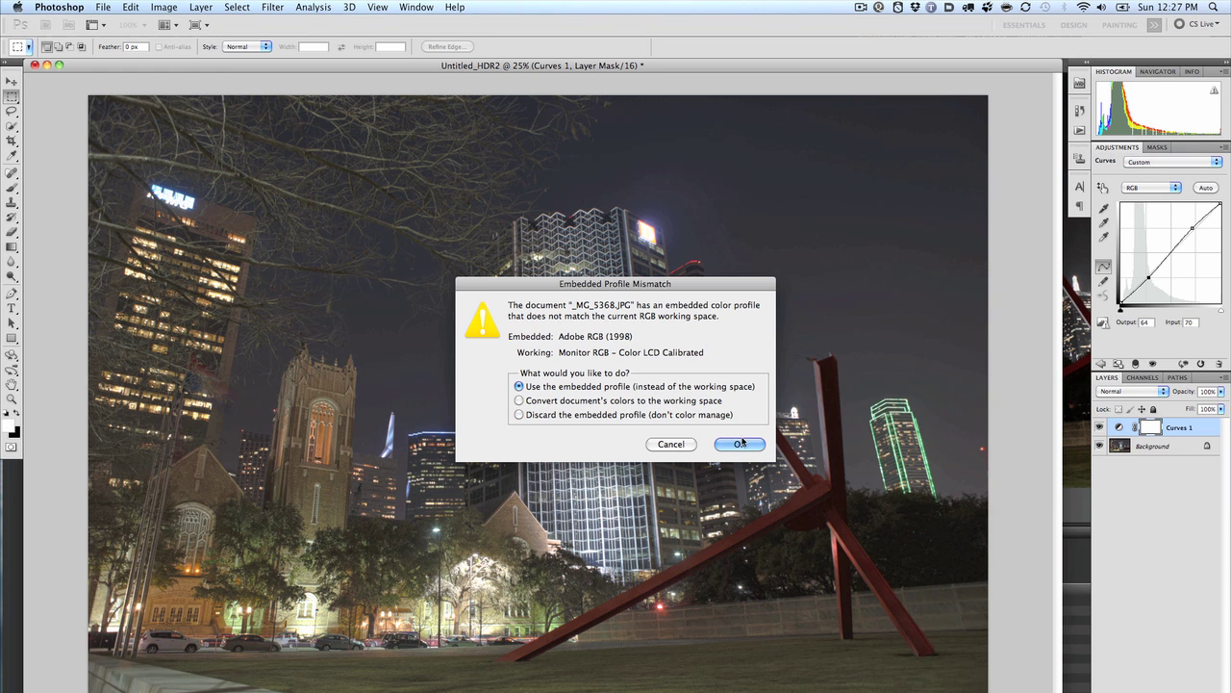
pyautogui.click(738, 444)
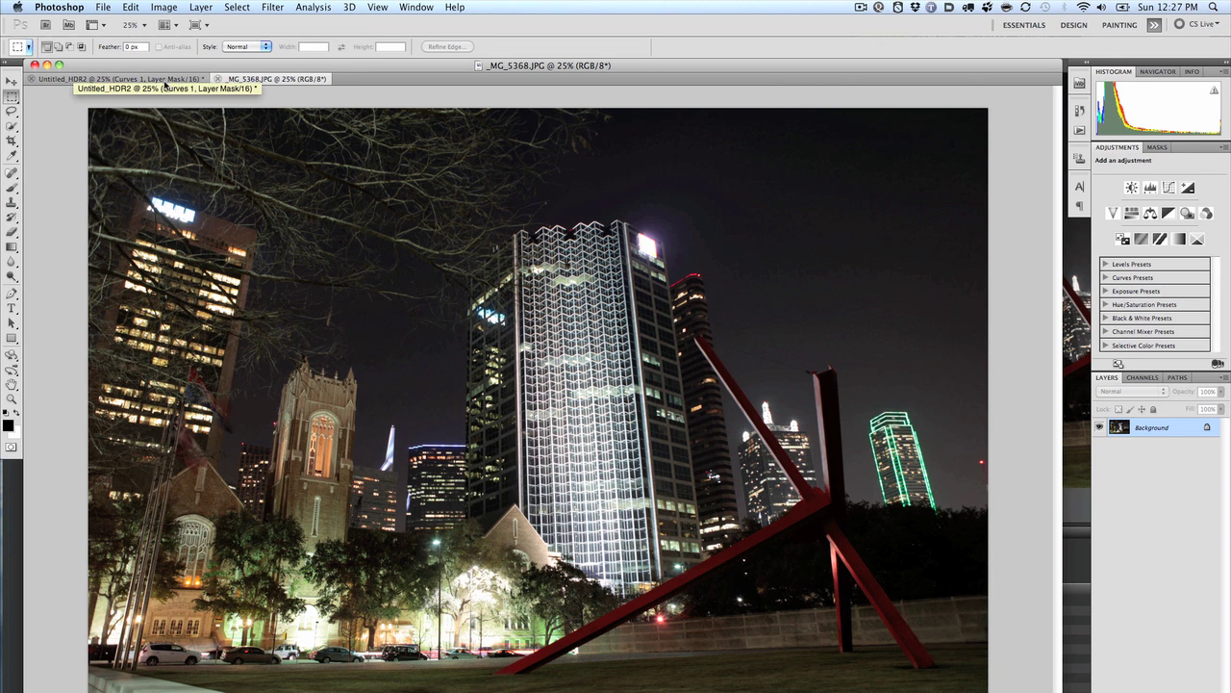
pyautogui.click(169, 79)
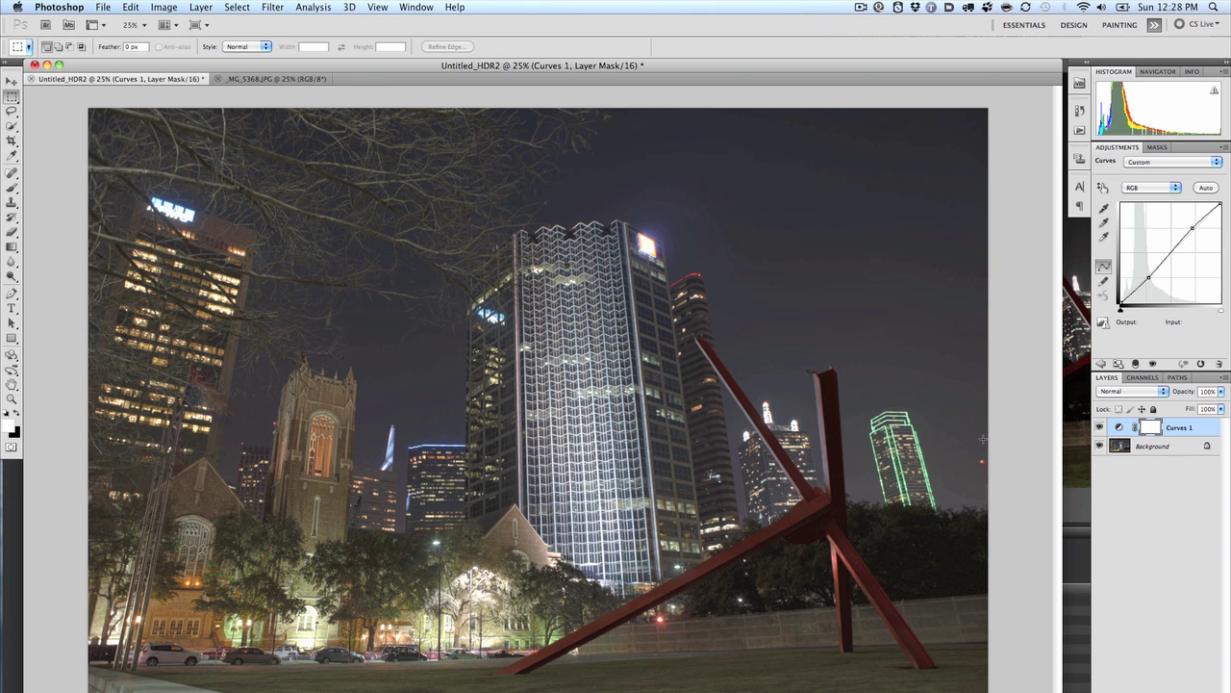
# Close both open images without saving, switch to Adobe Bridge and open the HDR2 folder
pyautogui.press('super+w')
pyautogui.press('super+d')
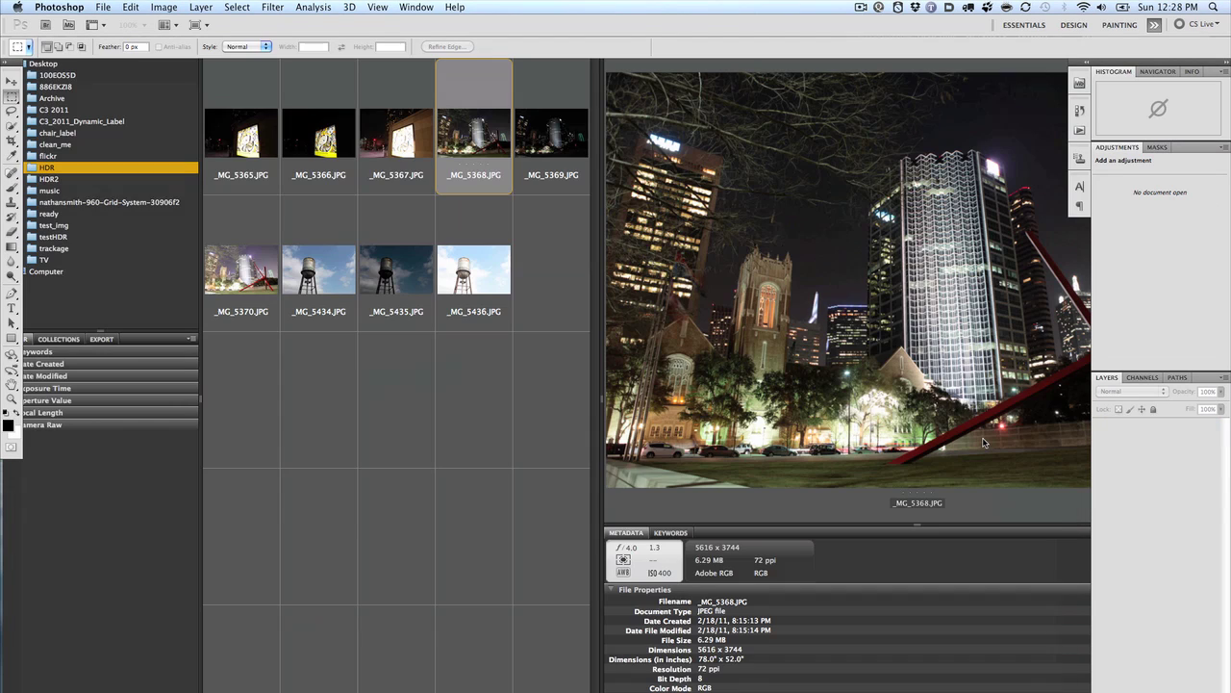
pyautogui.click(67, 180)
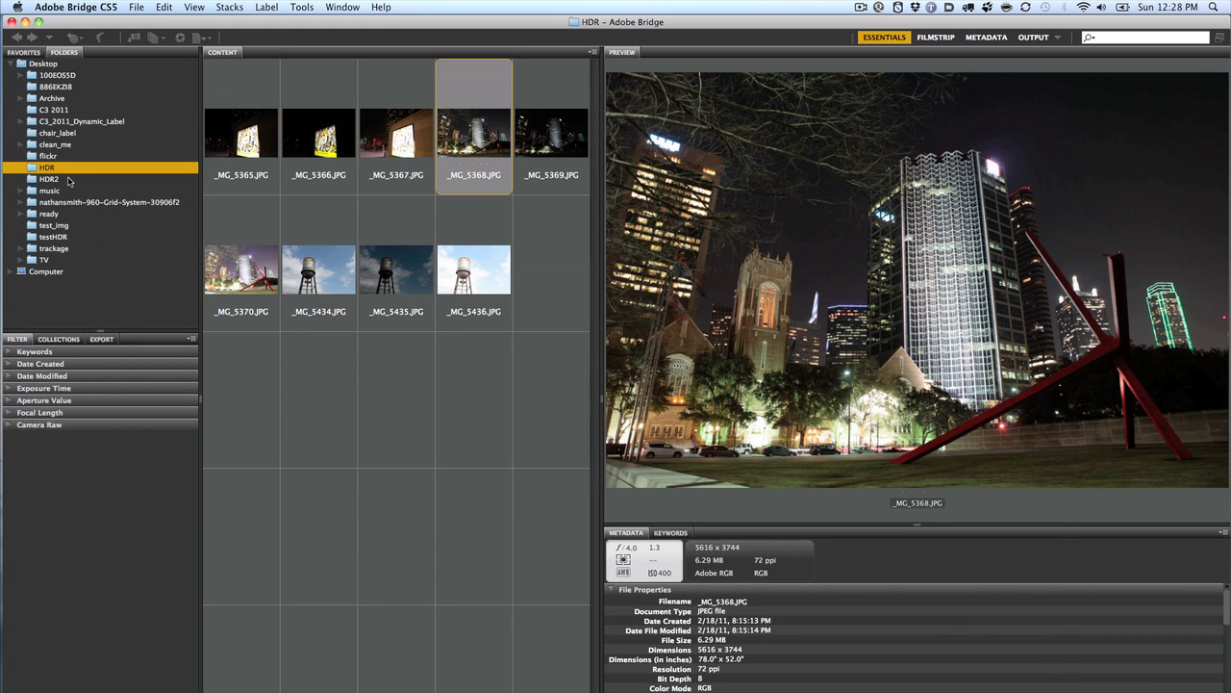
pyautogui.click(67, 179)
# Compare the previews of the museum poster shot _MG_5365.psd and its merged version Untitled_HDR22.psd, alternating between them
pyautogui.moveTo(451, 152); pyautogui.dragTo(288, 145)
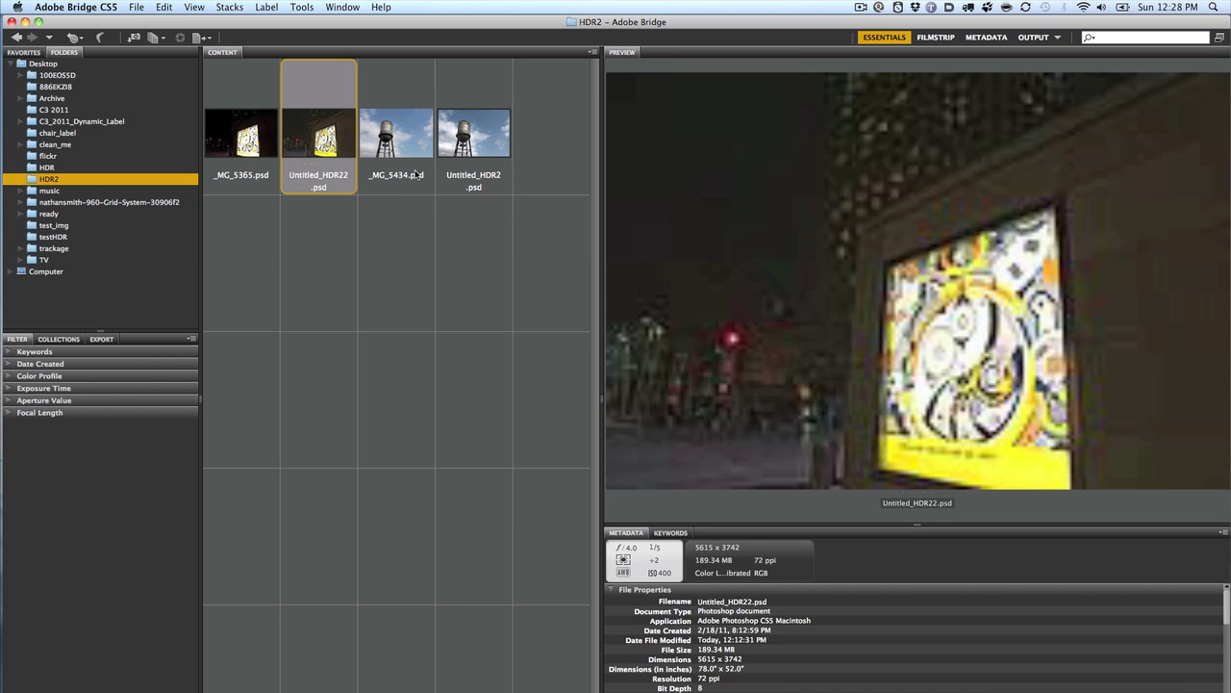
pyautogui.click(238, 142)
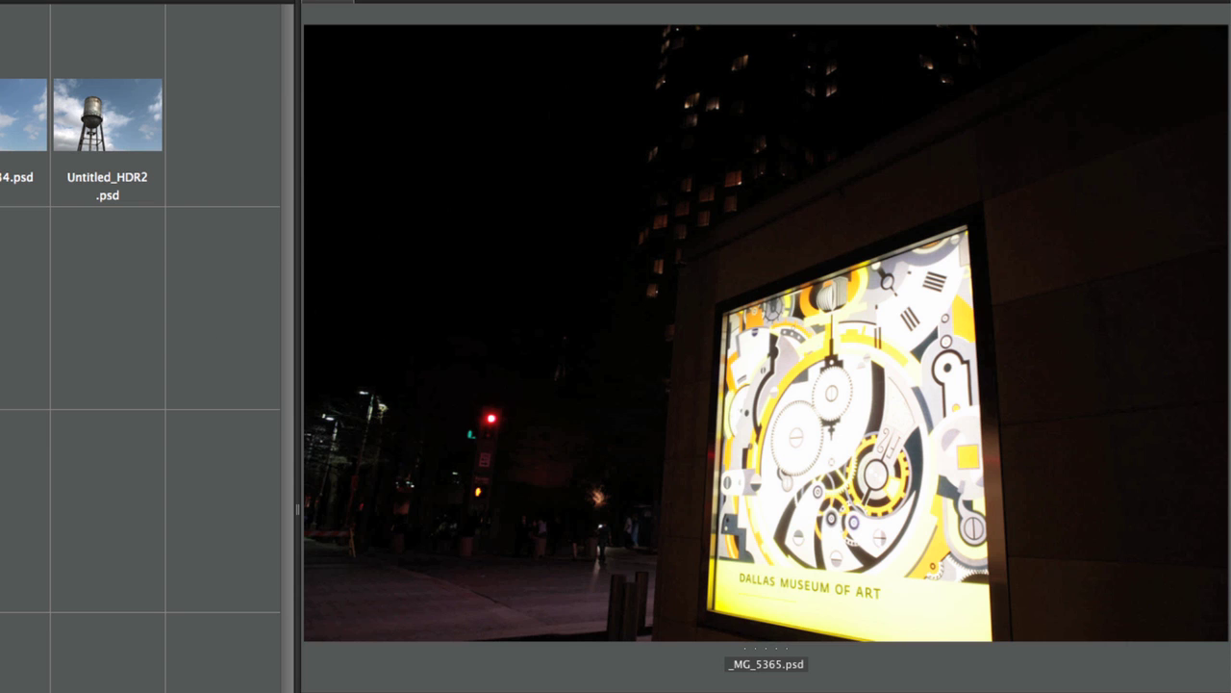
pyautogui.press('Right')
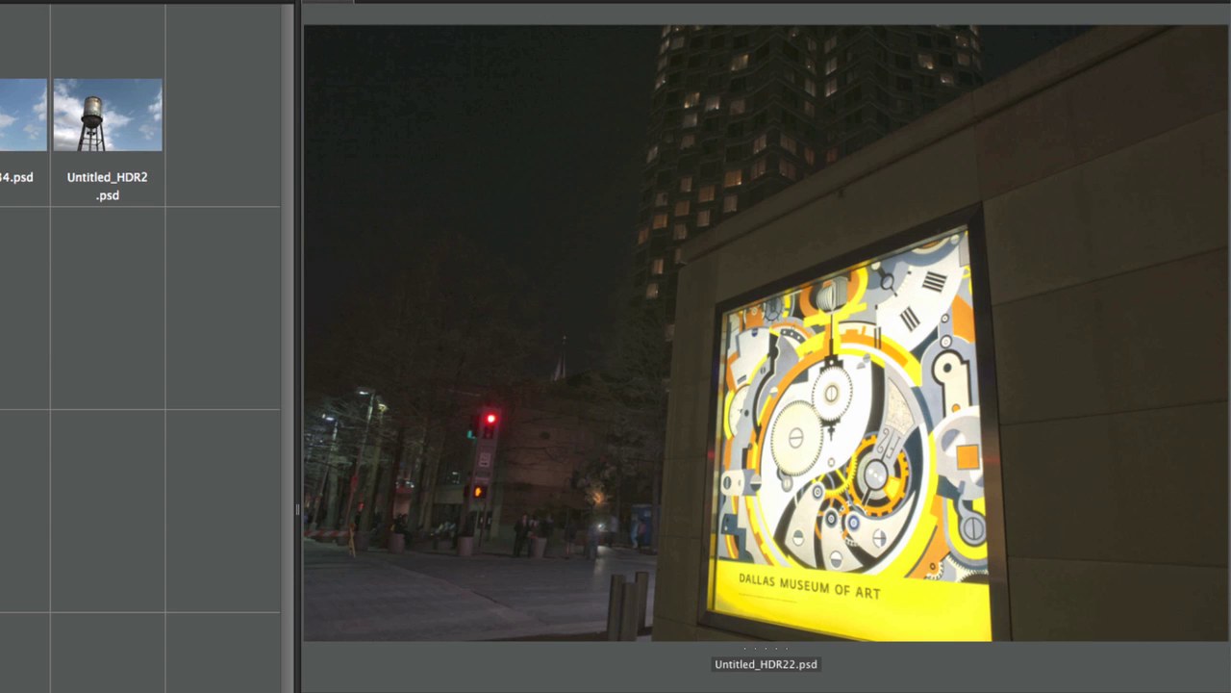
pyautogui.press('Left')
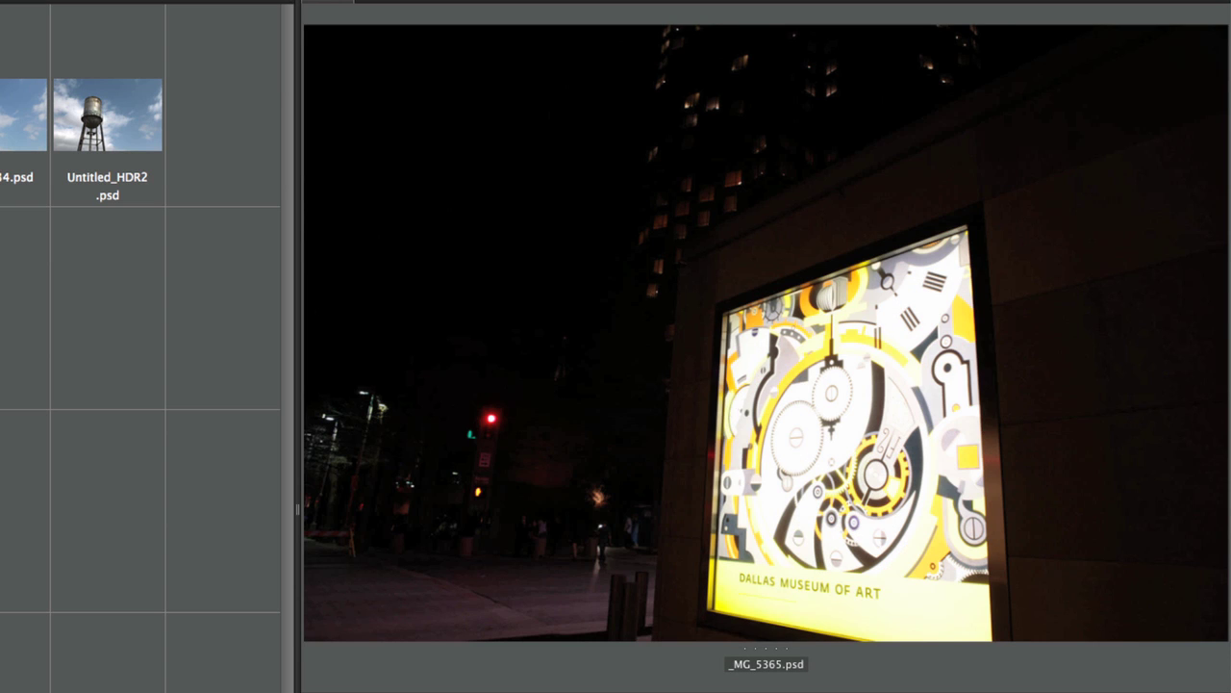
pyautogui.press('Right')
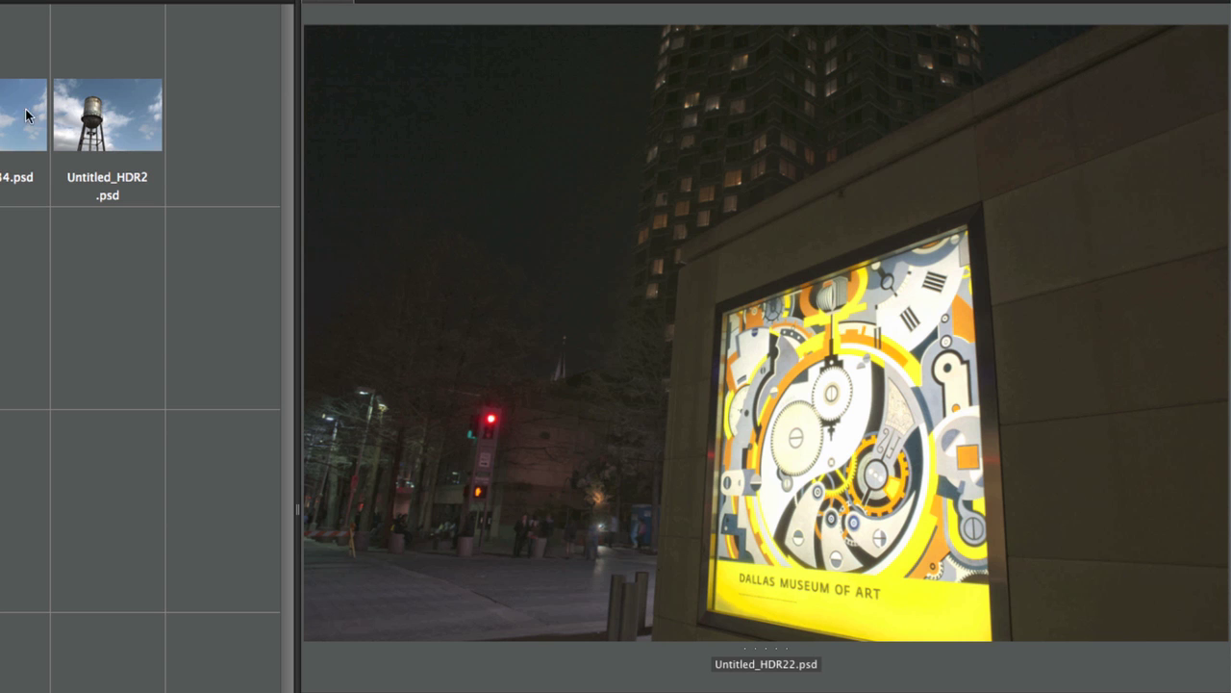
# Preview the water tower original _MG_5434.psd and its HDR version Untitled_HDR2.psd for comparison
pyautogui.click(8, 134)
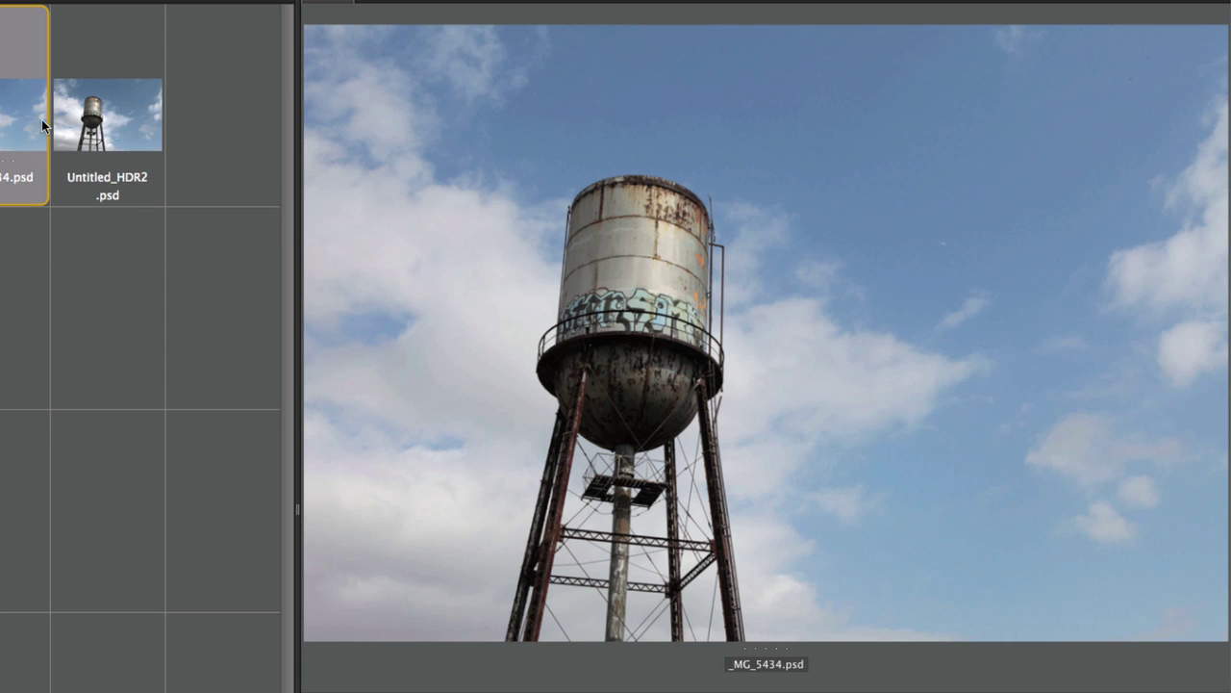
pyautogui.click(119, 155)
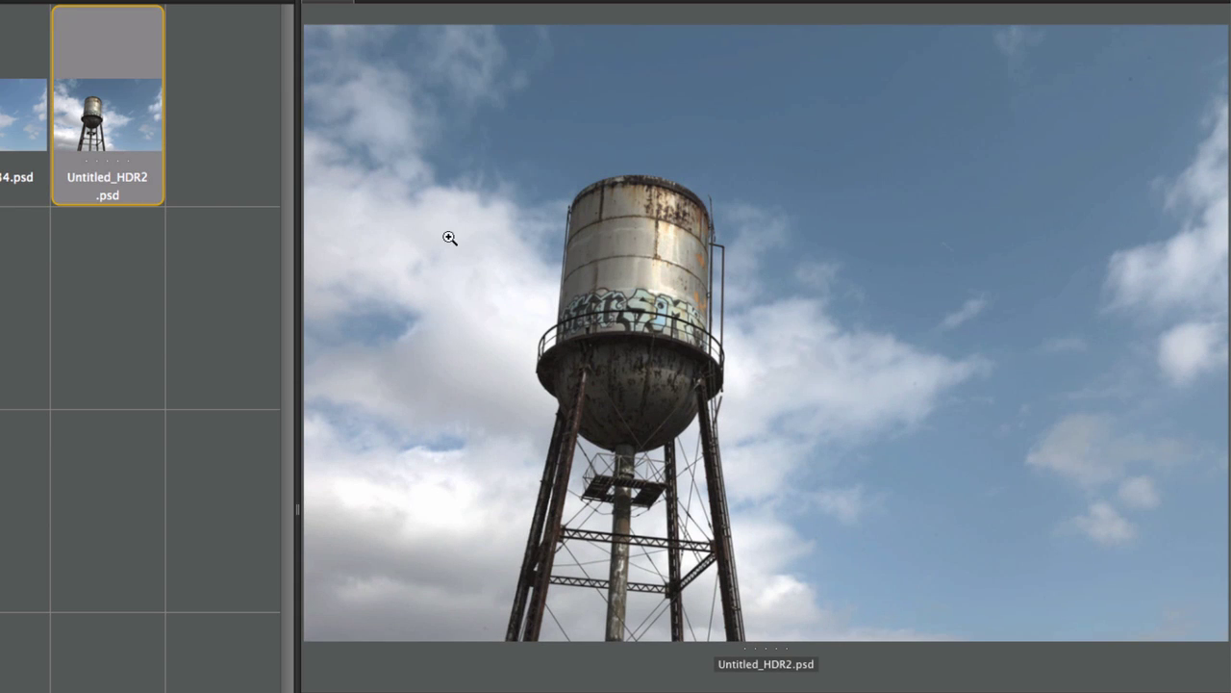